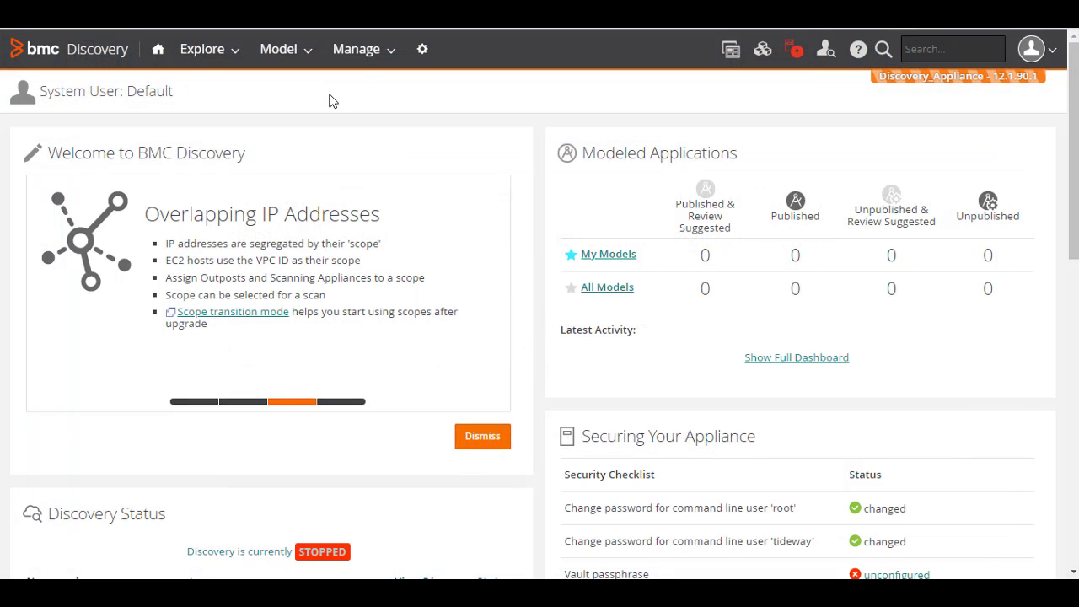
Go to Manage > Credentials and scroll the 76 stored credentials, including the Outpost outpostd2 group
{"action": "left_click", "coordinate": [358, 49]}
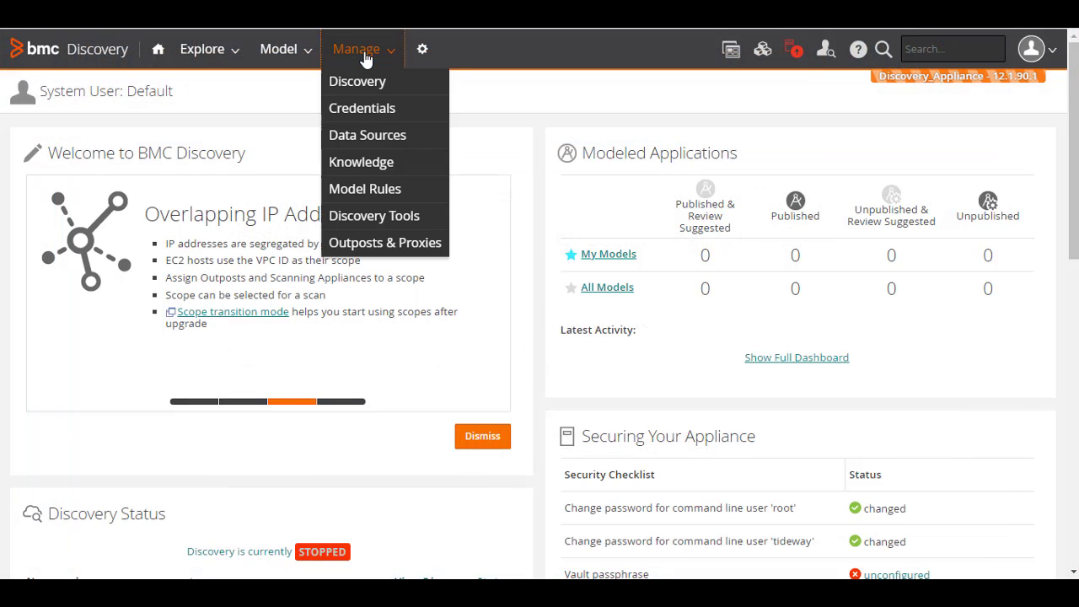
{"action": "left_click", "coordinate": [369, 115]}
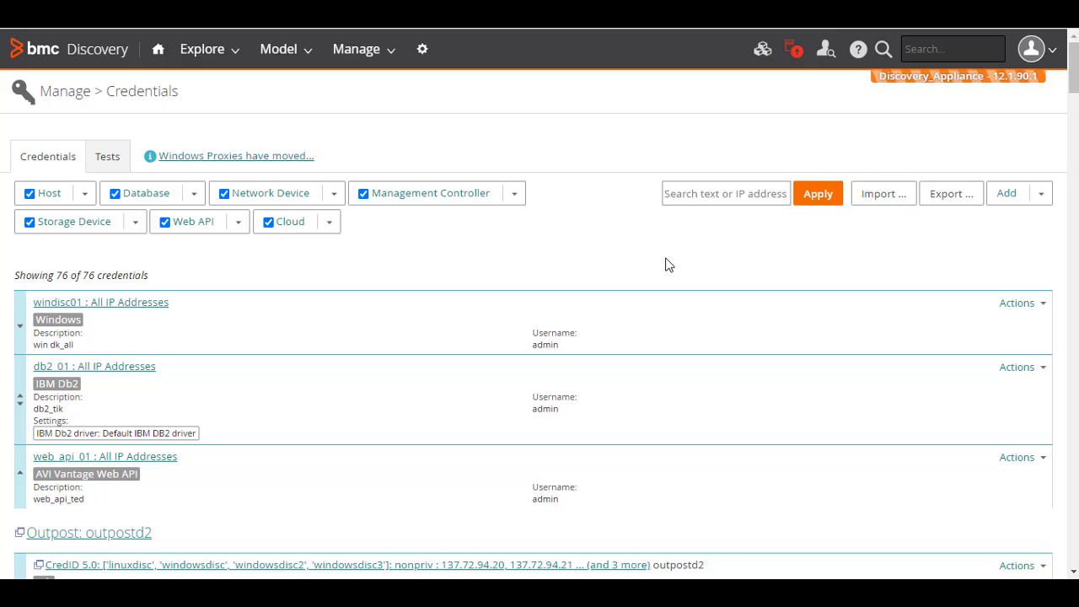
{"action": "scroll", "coordinate": [665, 264], "scroll_direction": "down", "scroll_amount": 3}
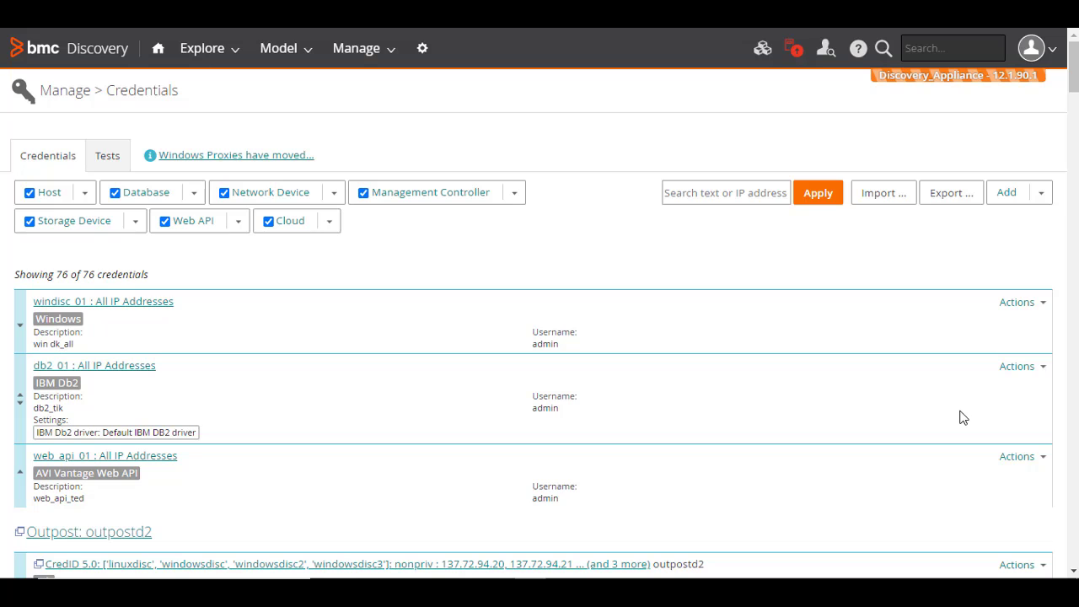
Start a Windows credential labelled windisc_02, adding and then removing the vCenter type
{"action": "left_click", "coordinate": [1040, 193]}
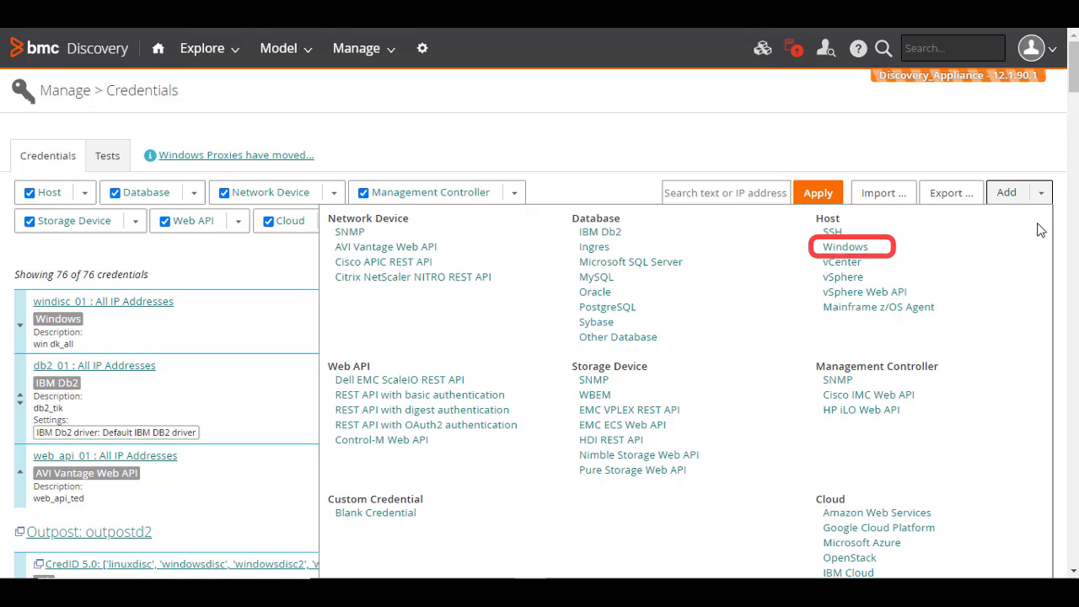
{"action": "left_click", "coordinate": [856, 250]}
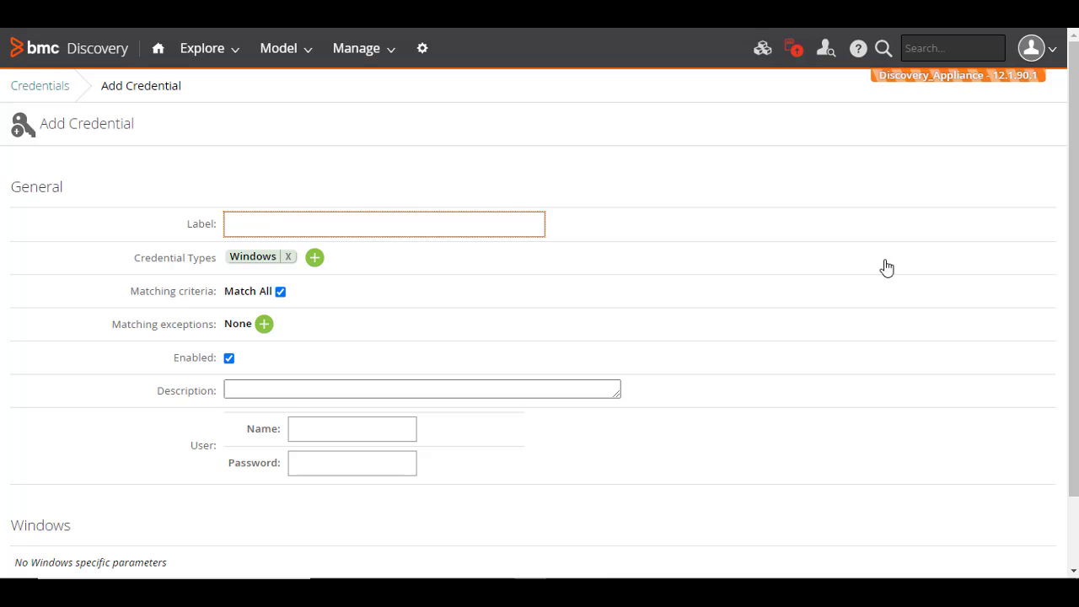
{"action": "type", "text": "windisc_02"}
{"action": "left_click", "coordinate": [314, 259]}
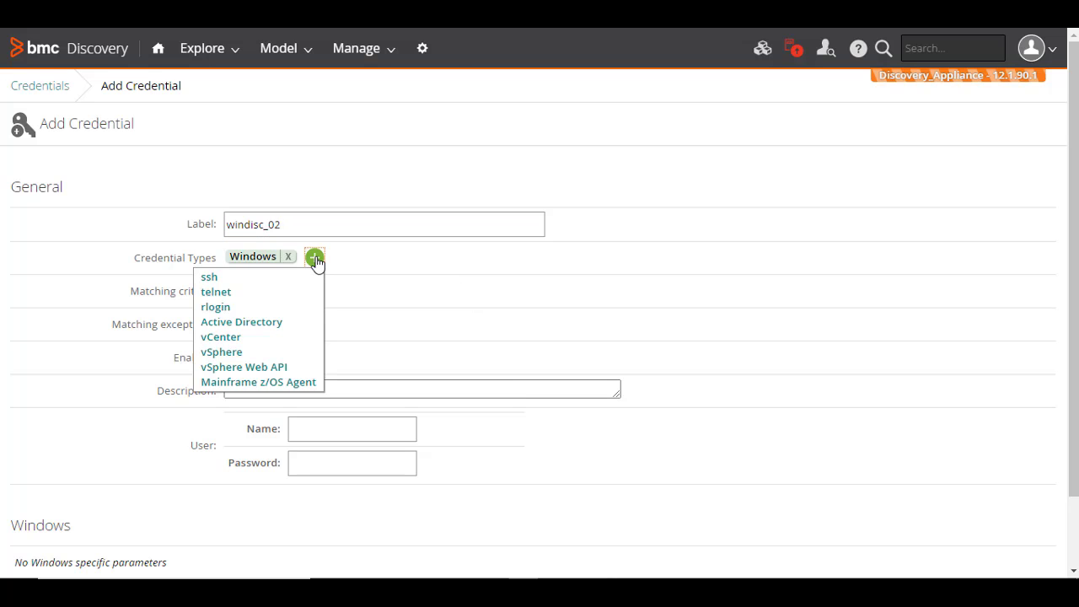
{"action": "left_click", "coordinate": [267, 339]}
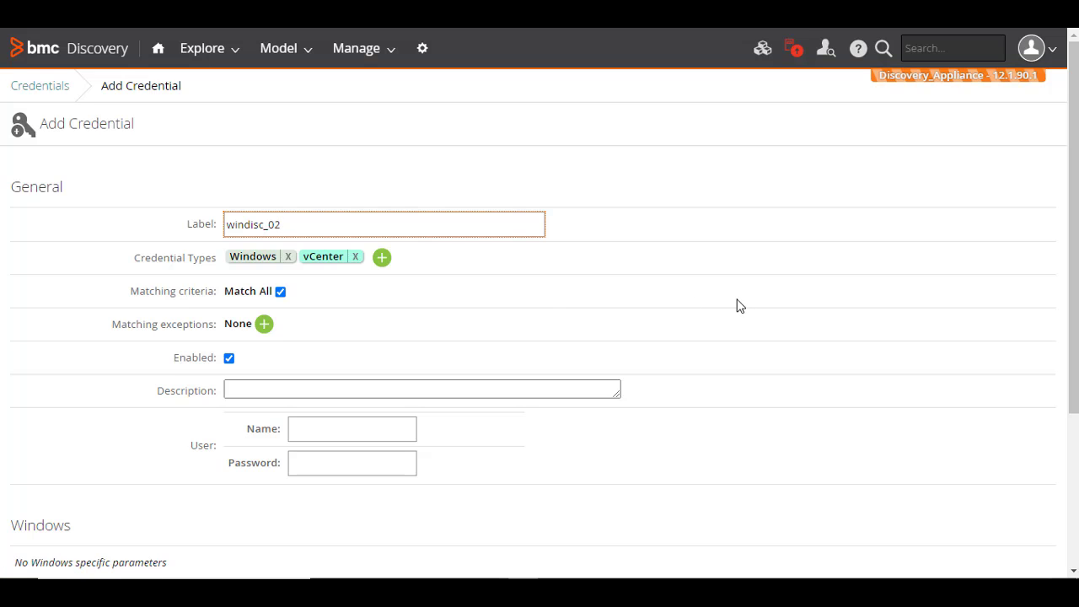
{"action": "scroll", "coordinate": [736, 306], "scroll_direction": "down", "scroll_amount": 3}
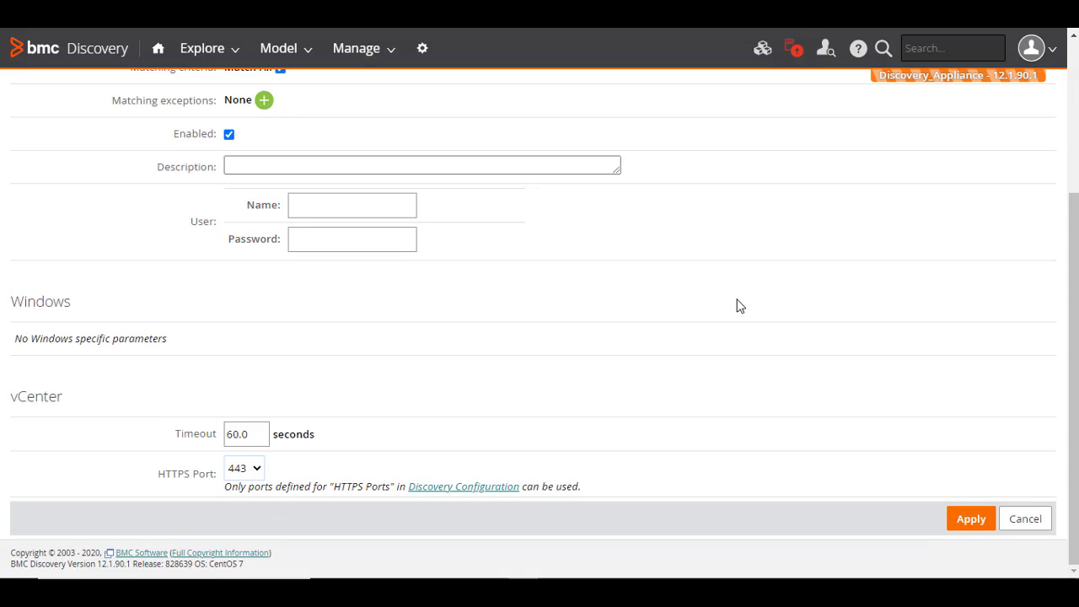
{"action": "scroll", "coordinate": [736, 306], "scroll_direction": "up", "scroll_amount": 3}
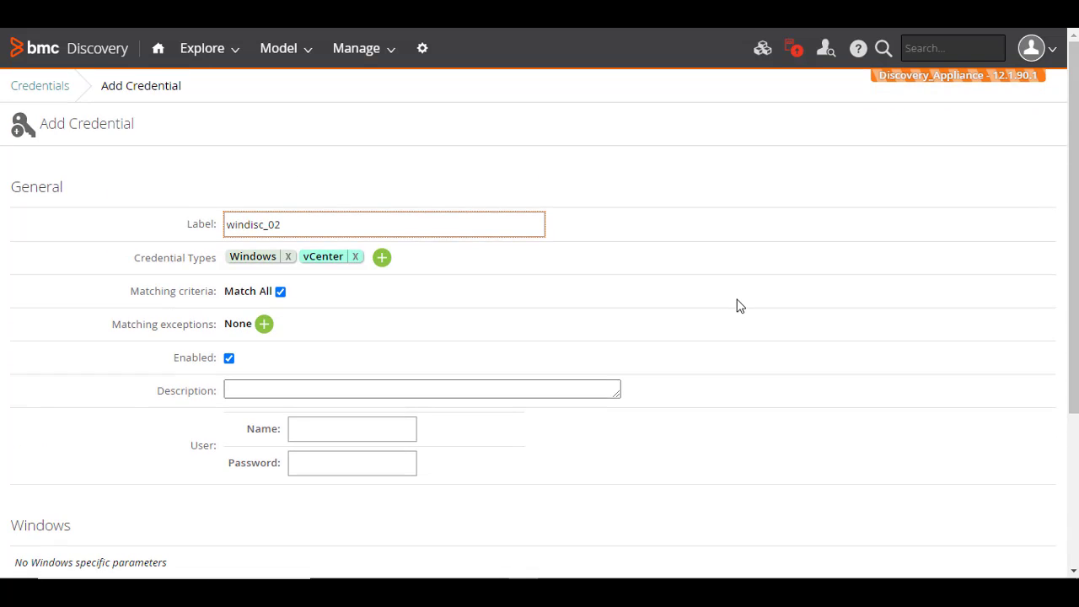
{"action": "left_click", "coordinate": [356, 257]}
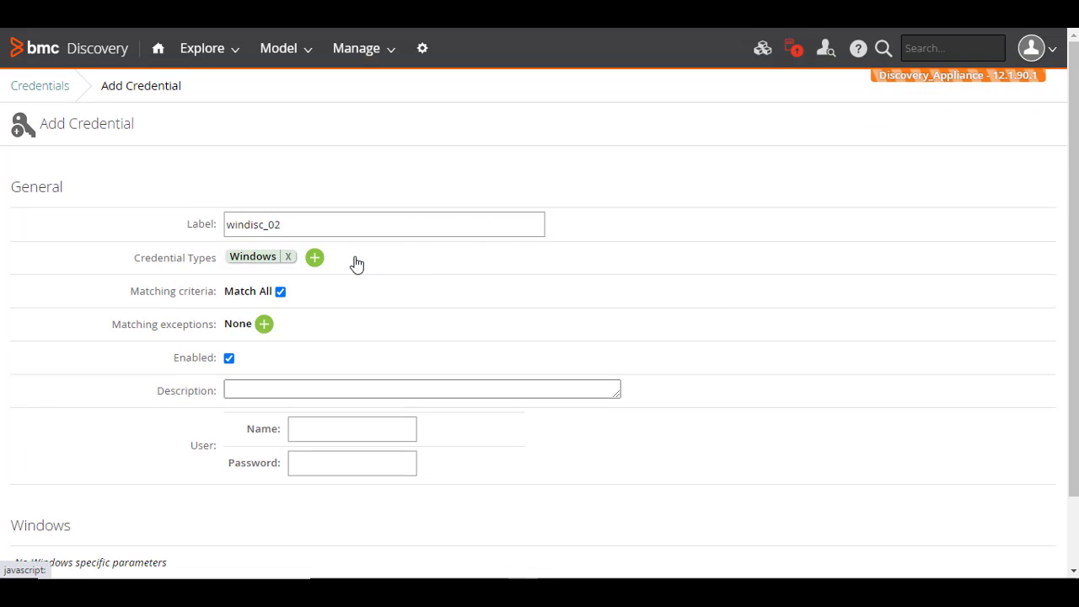
Enter user name admin and the credential's password
{"action": "left_click", "coordinate": [358, 429]}
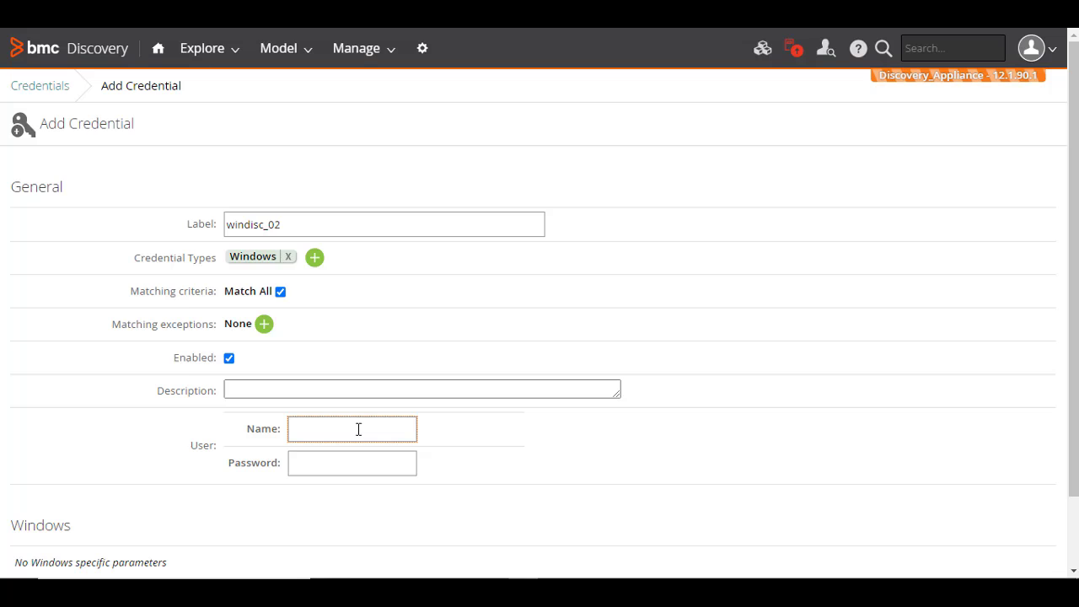
{"action": "type", "text": "admin"}
{"action": "key", "text": "Tab"}
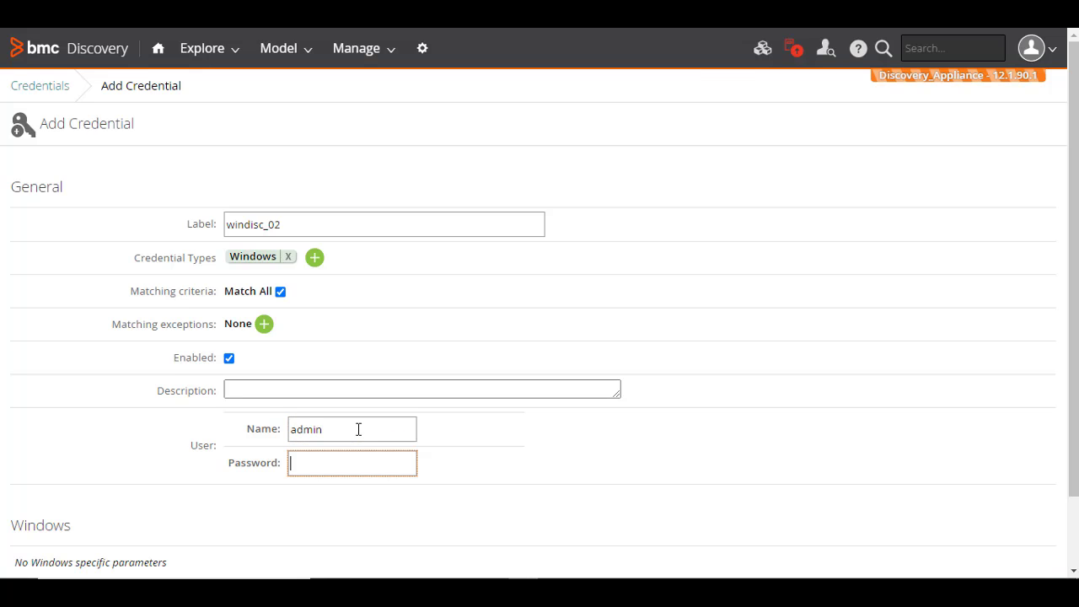
{"action": "type", "text": "admin"}
{"action": "scroll", "coordinate": [757, 426], "scroll_direction": "down", "scroll_amount": 1}
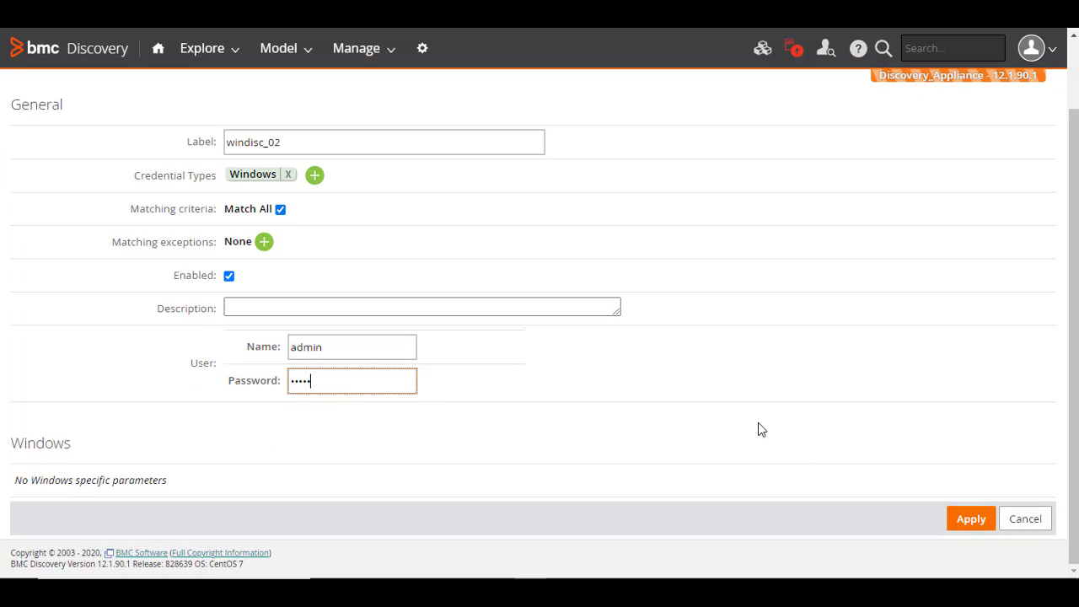
Save the windisc_02 credential and close its actions list
{"action": "left_click", "coordinate": [971, 520]}
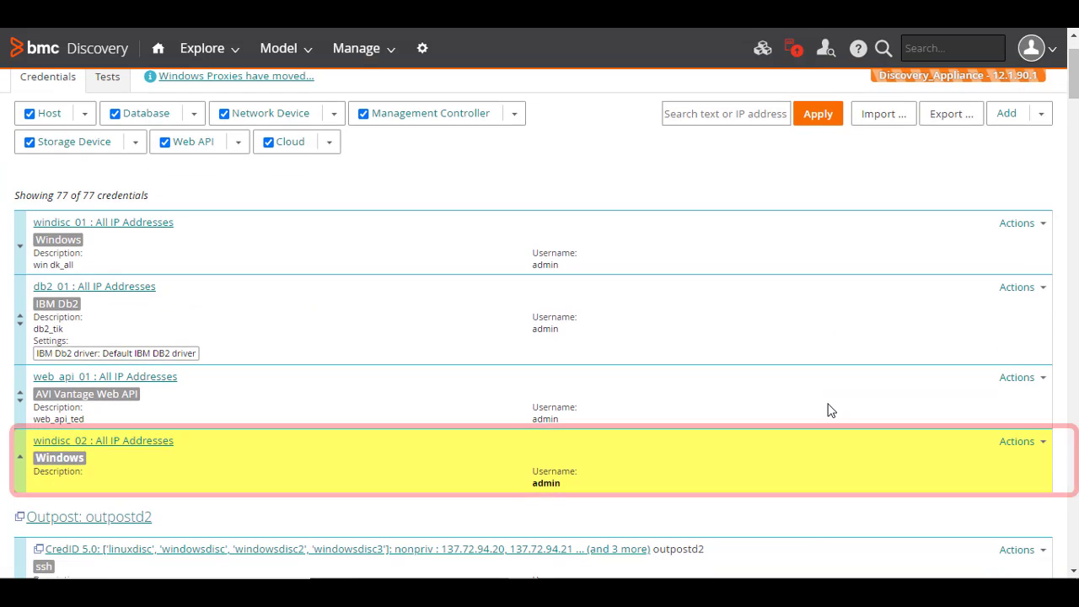
{"action": "left_click", "coordinate": [1040, 442]}
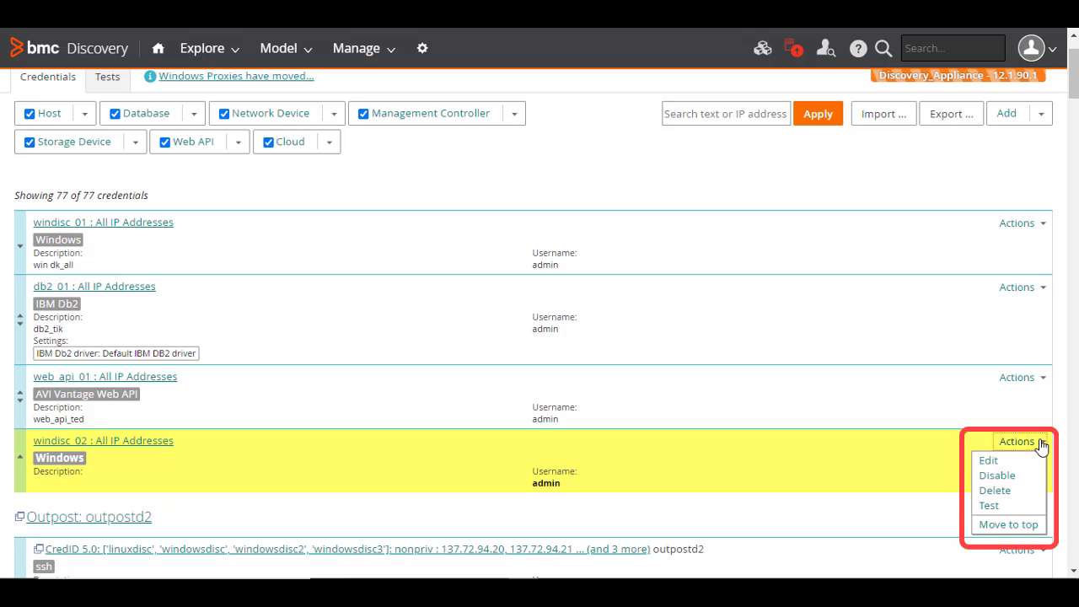
{"action": "left_click", "coordinate": [879, 393]}
{"action": "scroll", "coordinate": [881, 395], "scroll_direction": "up", "scroll_amount": 1}
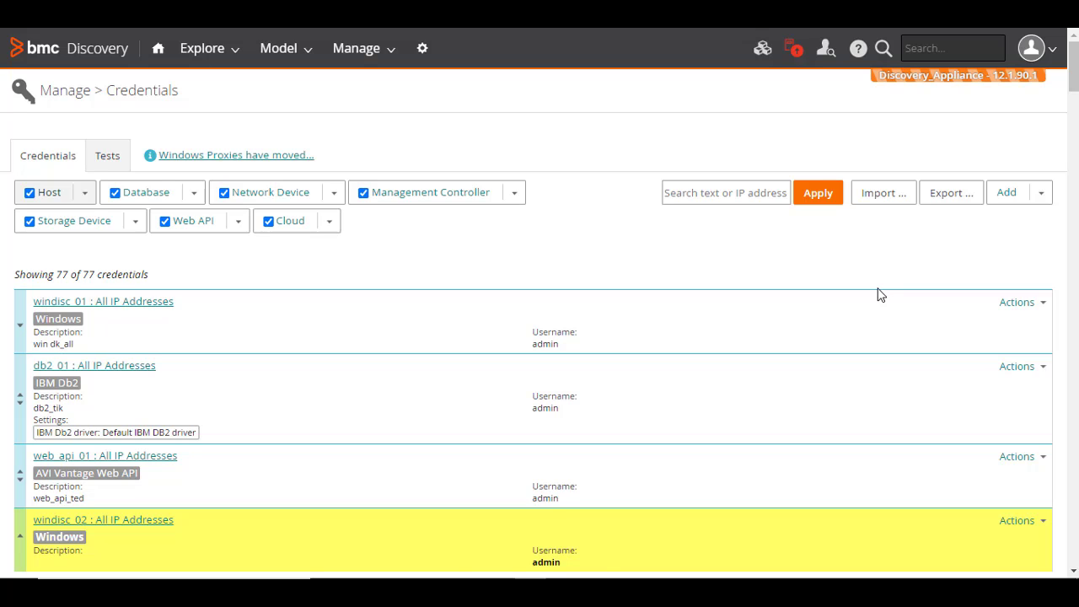
Filter the credential list to show only vCenter among the host credential types
{"action": "left_click", "coordinate": [116, 193]}
{"action": "left_click", "coordinate": [115, 193]}
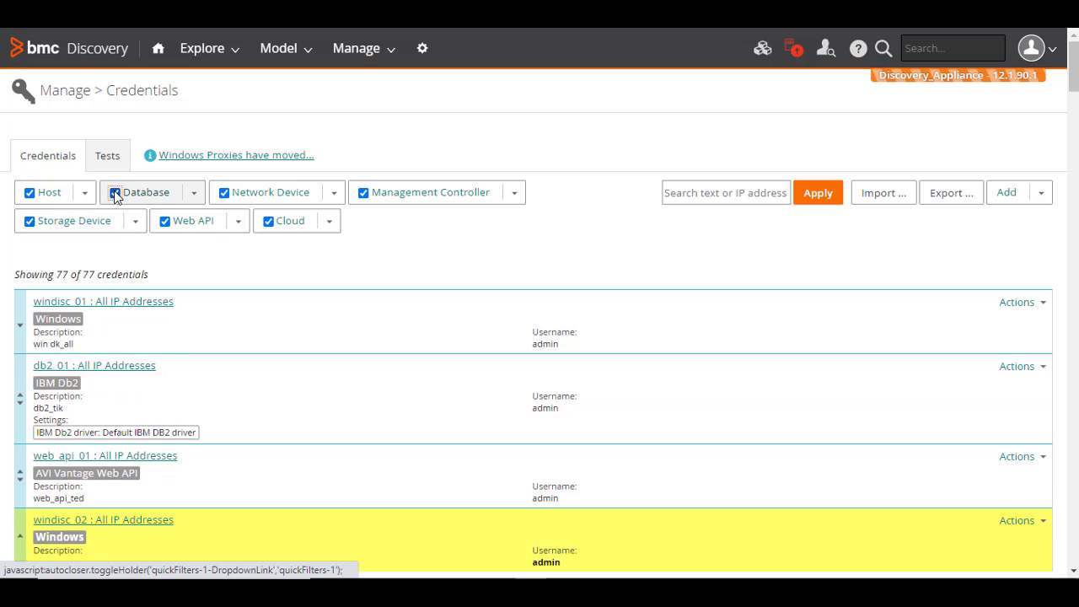
{"action": "left_click", "coordinate": [31, 194]}
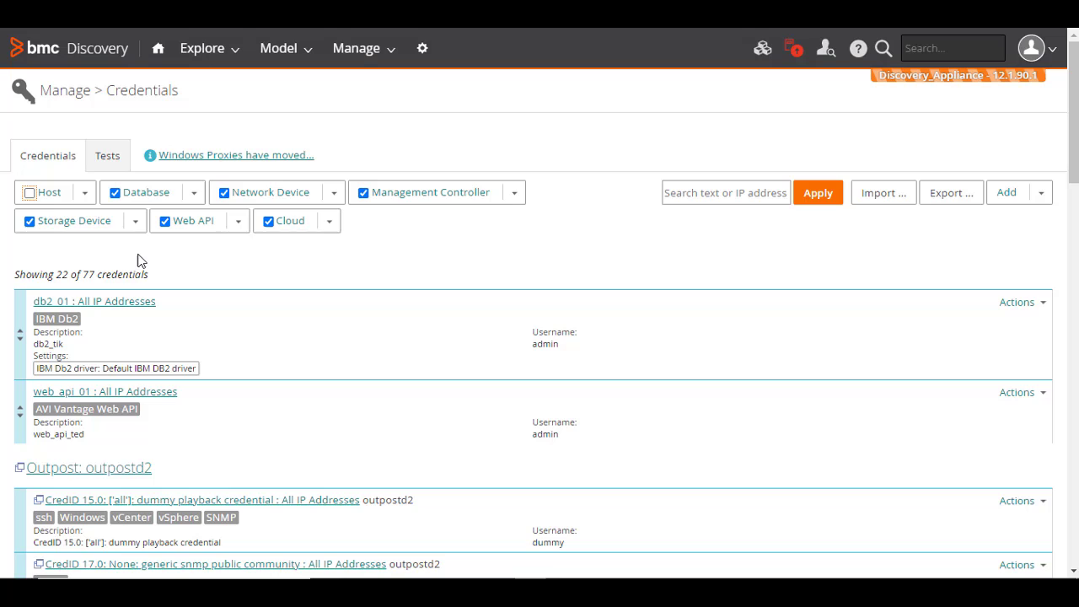
{"action": "left_click", "coordinate": [86, 195]}
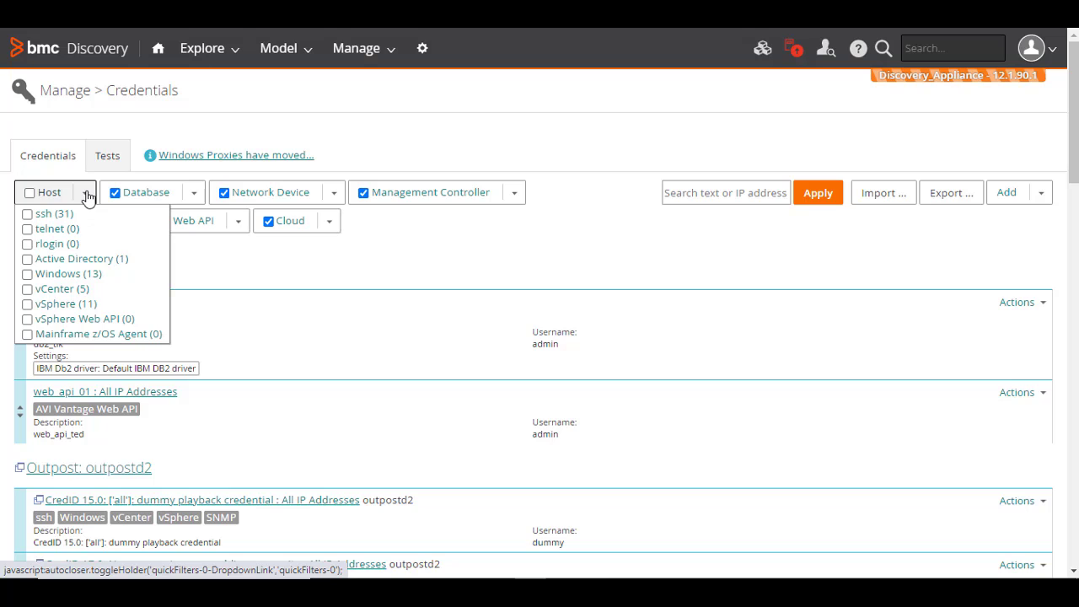
{"action": "left_click", "coordinate": [28, 291]}
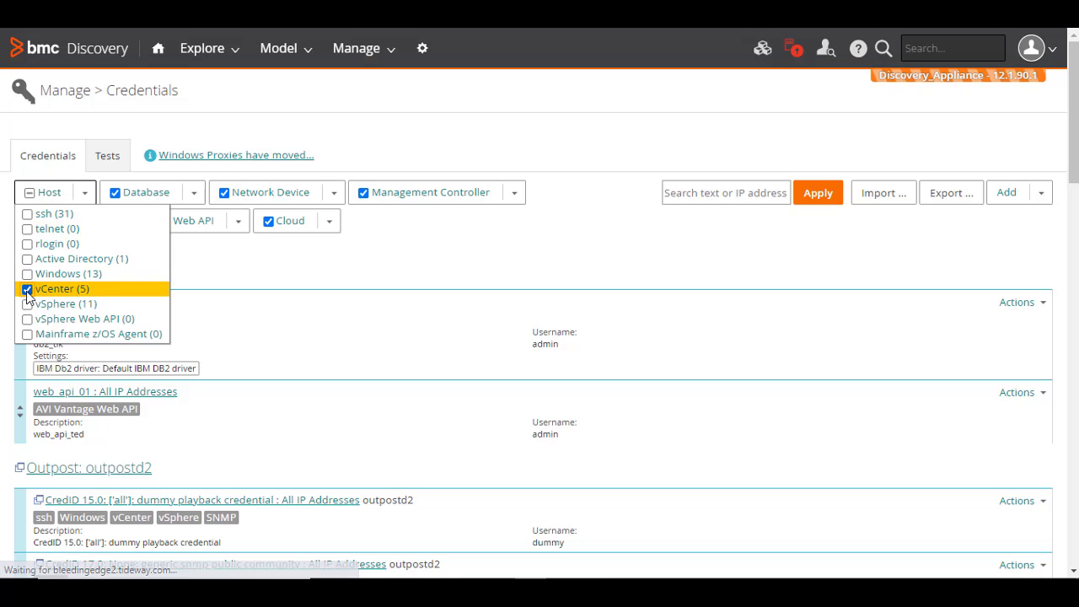
{"action": "left_click", "coordinate": [309, 286]}
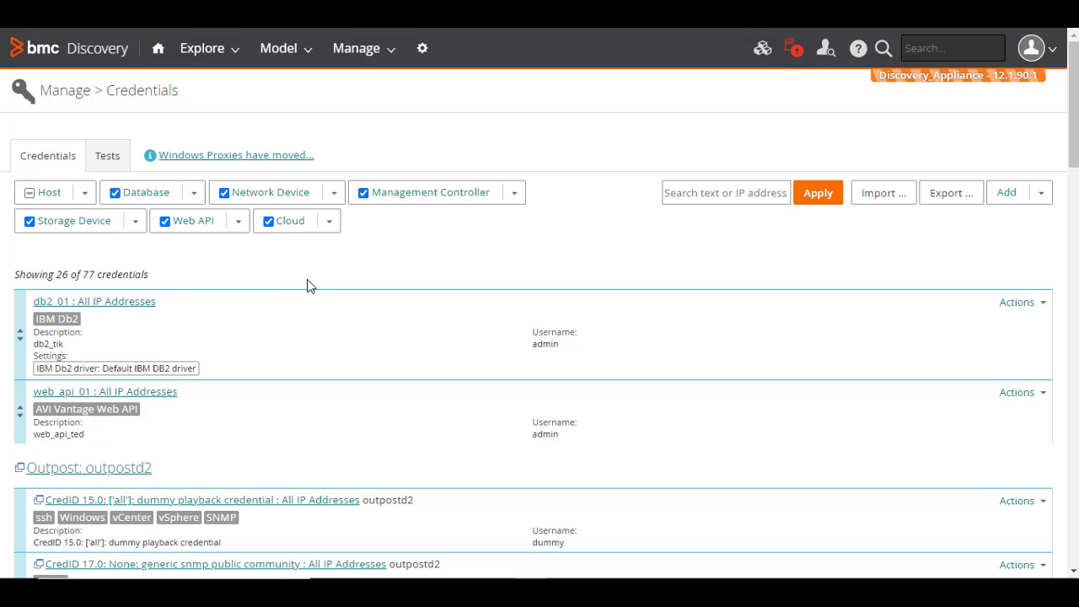
{"action": "left_click", "coordinate": [683, 193]}
Test the windisc_01 credential against IP 10.137.70.84
{"action": "left_click", "coordinate": [1042, 303]}
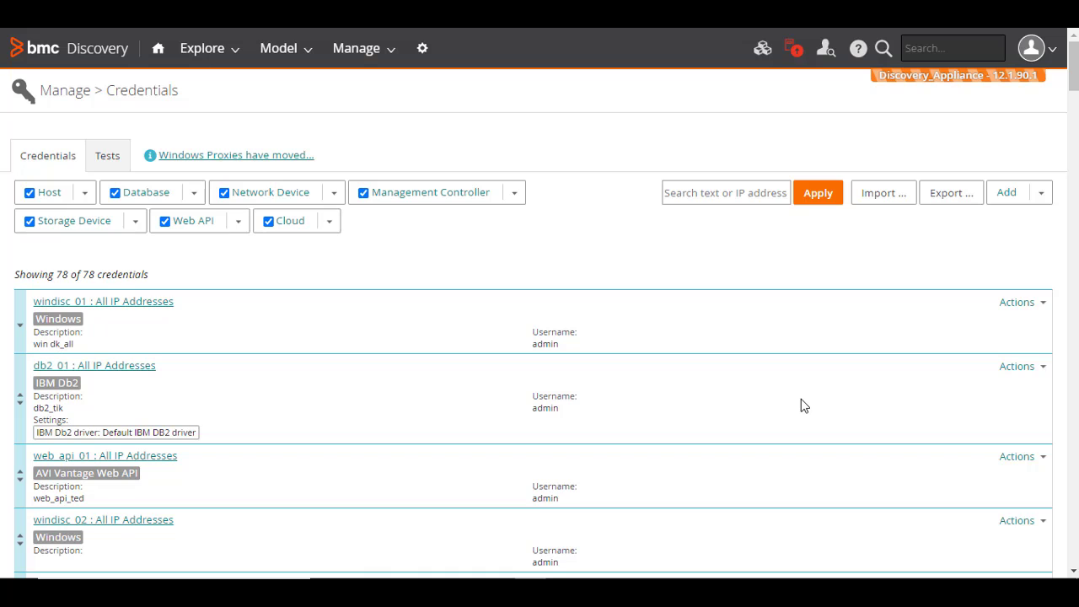
{"action": "left_click", "coordinate": [1032, 304]}
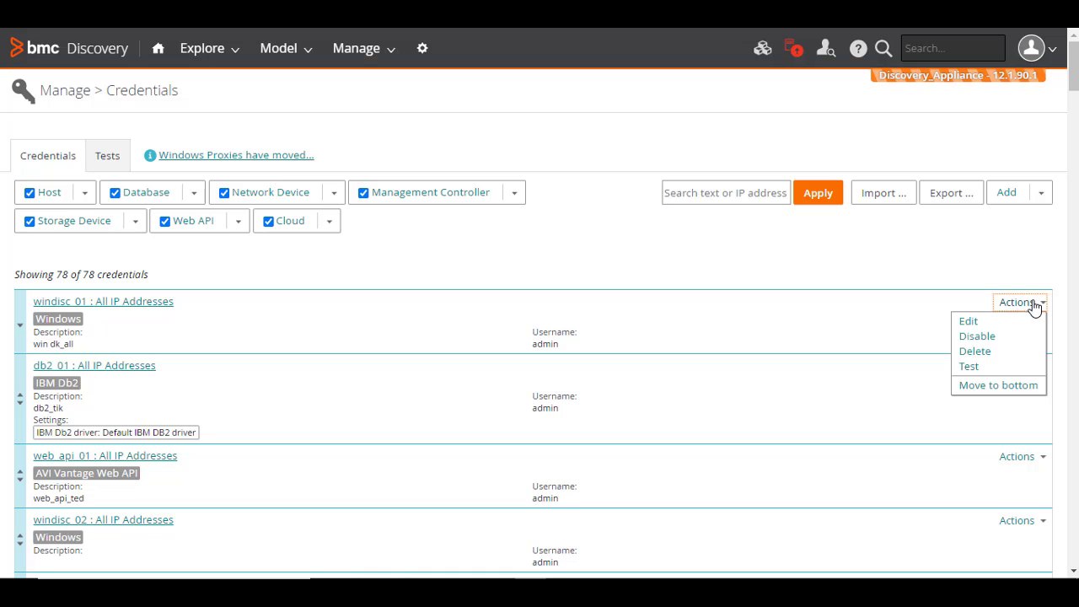
{"action": "left_click", "coordinate": [969, 365]}
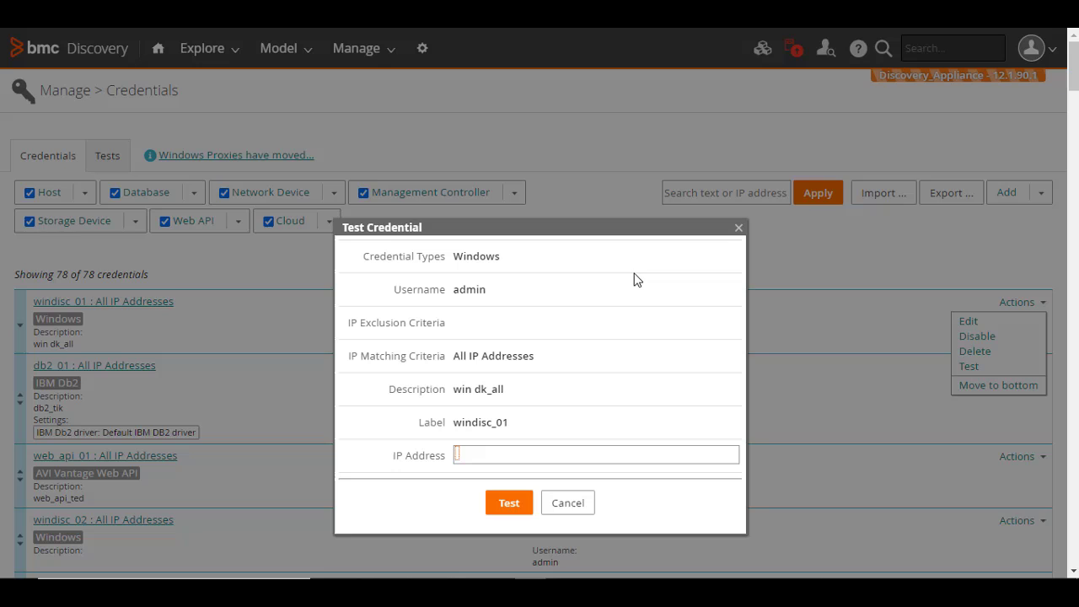
{"action": "type", "text": "10.137.70.84"}
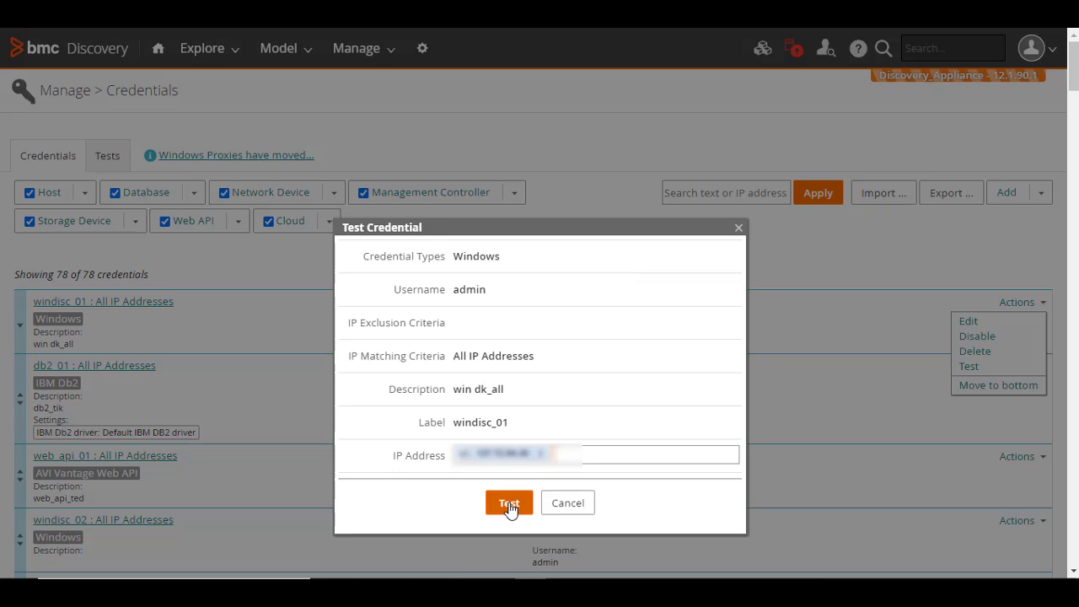
{"action": "left_click", "coordinate": [509, 503]}
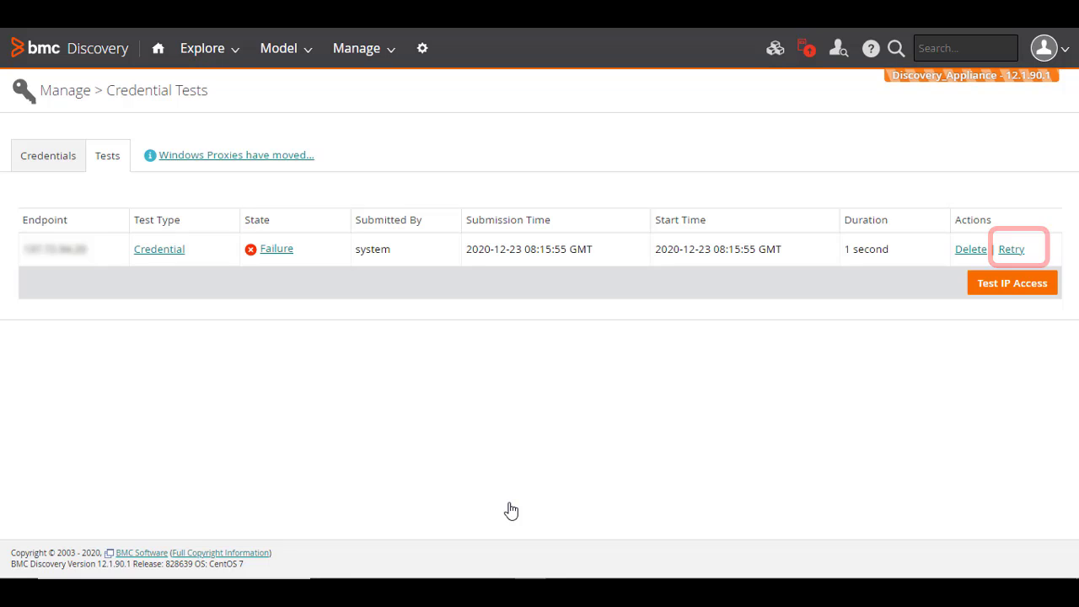
Run an IP access test against 197.72.84.28
{"action": "left_click", "coordinate": [1005, 289]}
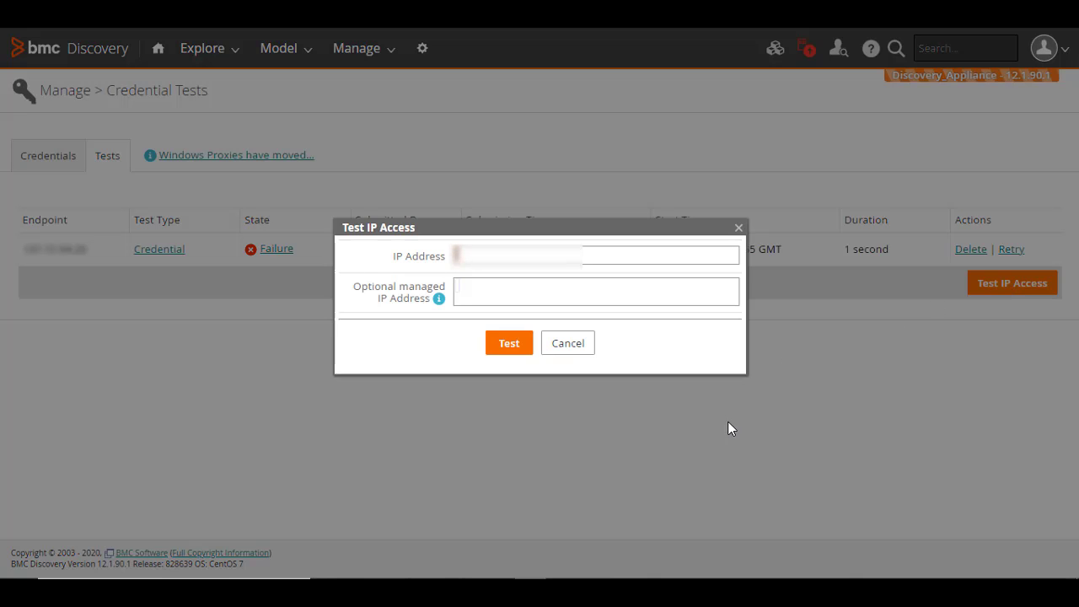
{"action": "type", "text": "197.72.84.28"}
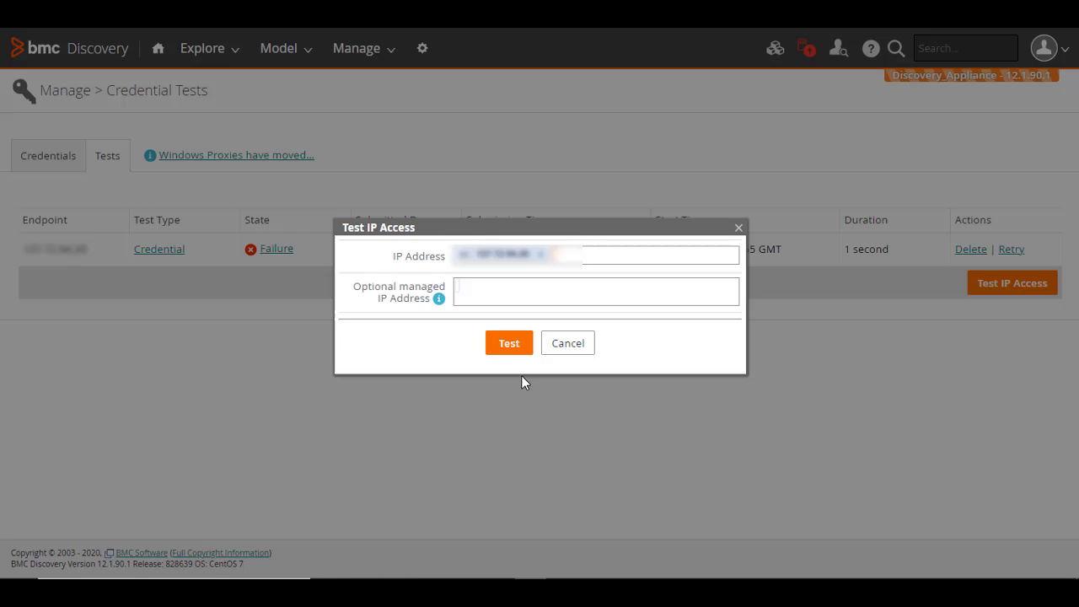
{"action": "left_click", "coordinate": [508, 346]}
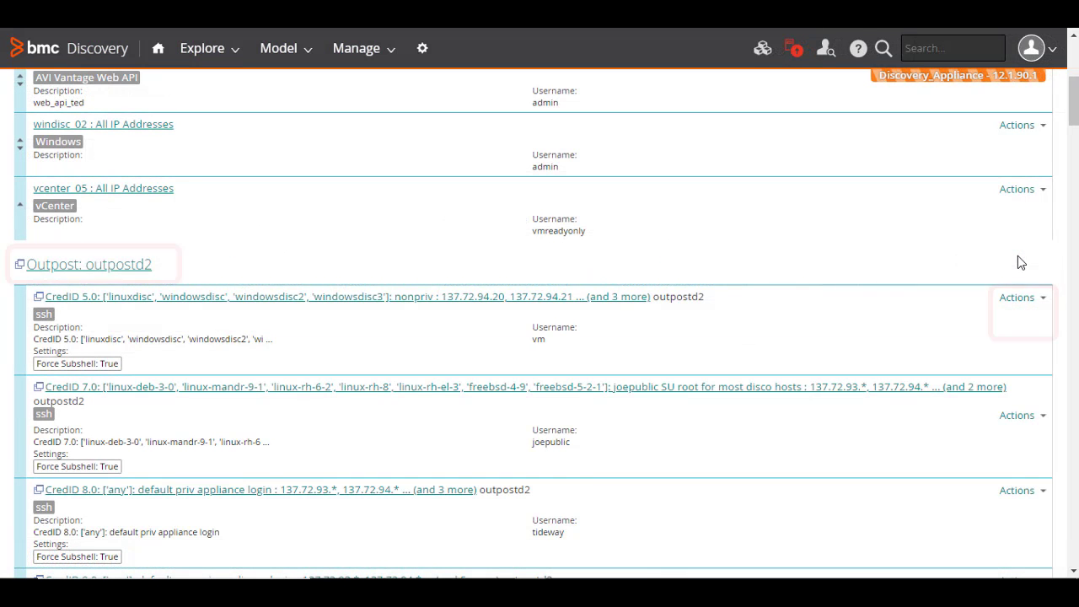
Leave the credentials list for the appliance Administration page via the gear icon
{"action": "left_click", "coordinate": [1041, 300]}
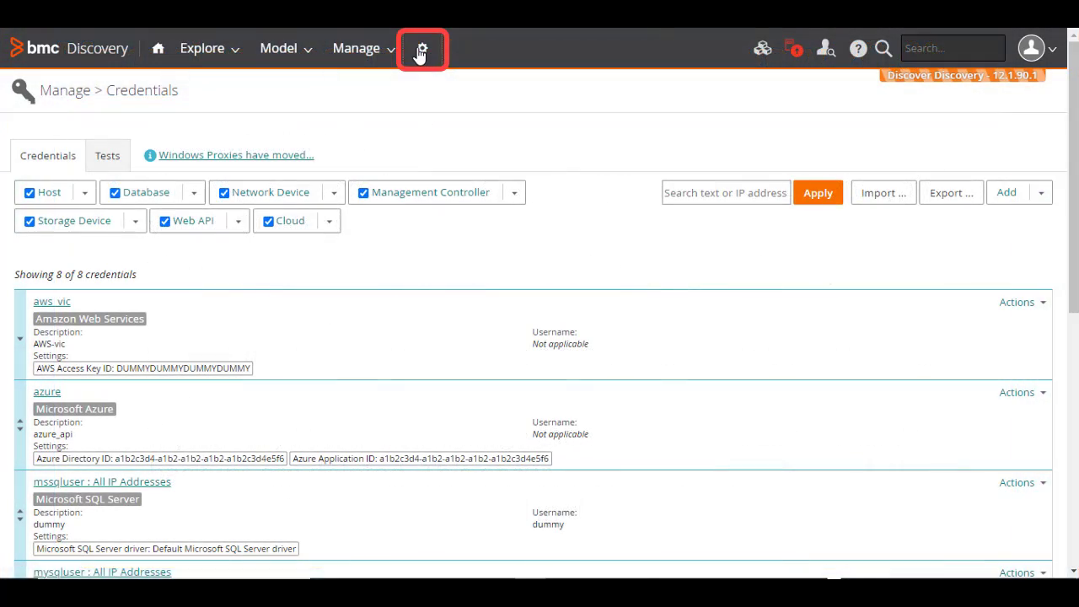
{"action": "left_click", "coordinate": [422, 49]}
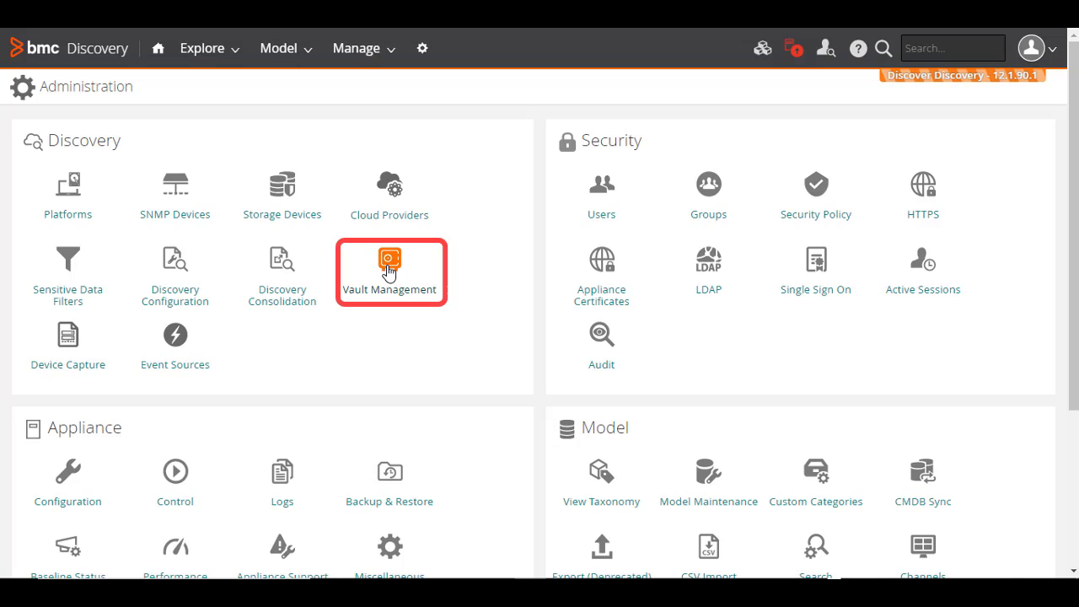
In Vault Management, set and verify a new vault passphrase with Save Passphrase ticked, and apply
{"action": "left_click", "coordinate": [388, 271]}
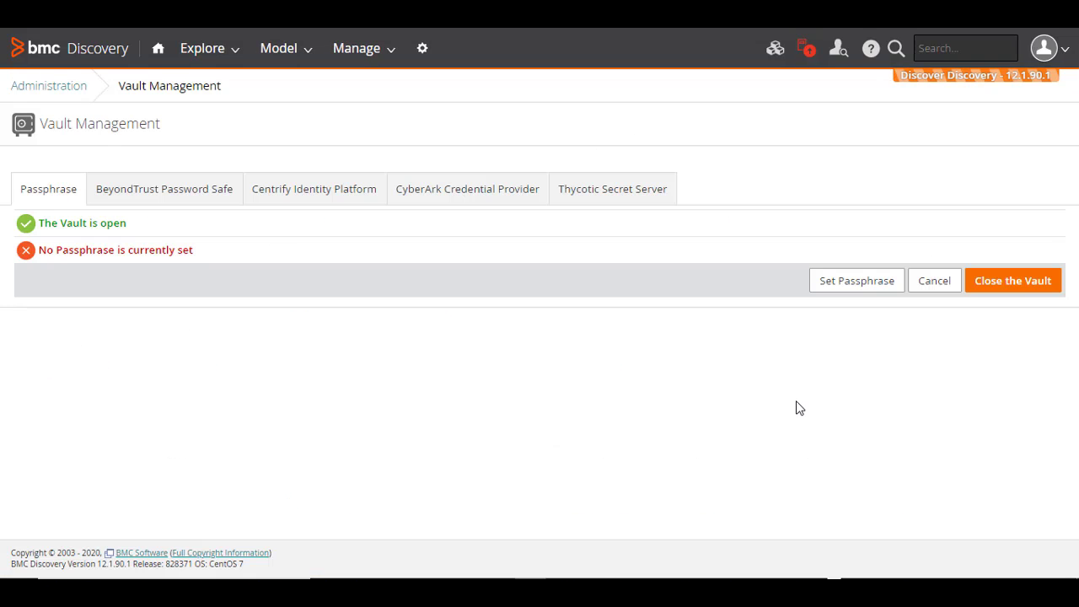
{"action": "left_click", "coordinate": [847, 286]}
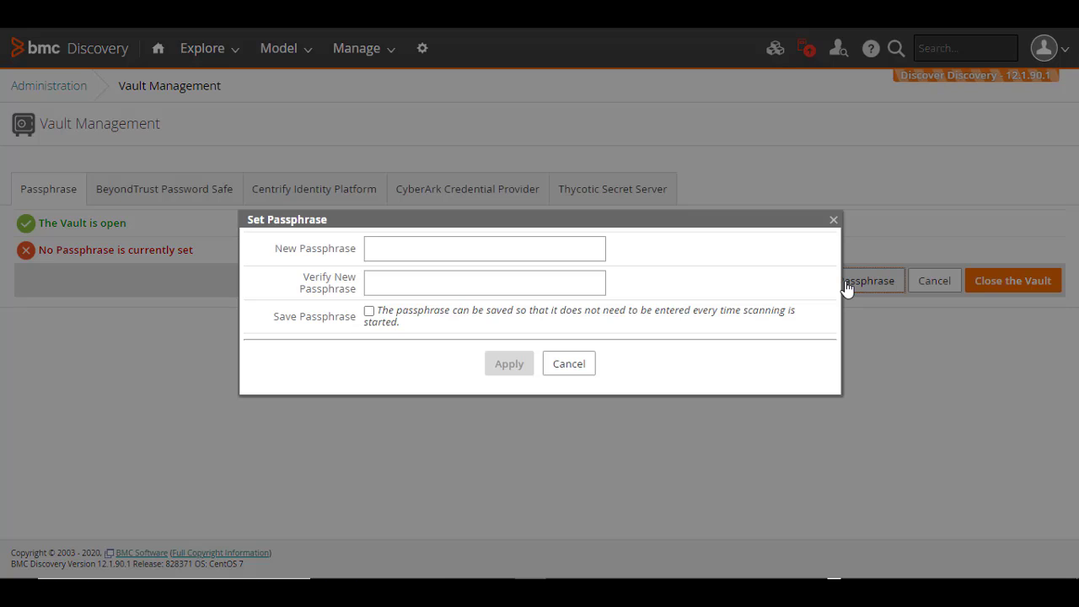
{"action": "left_click", "coordinate": [535, 247]}
{"action": "type", "text": "•••••••"}
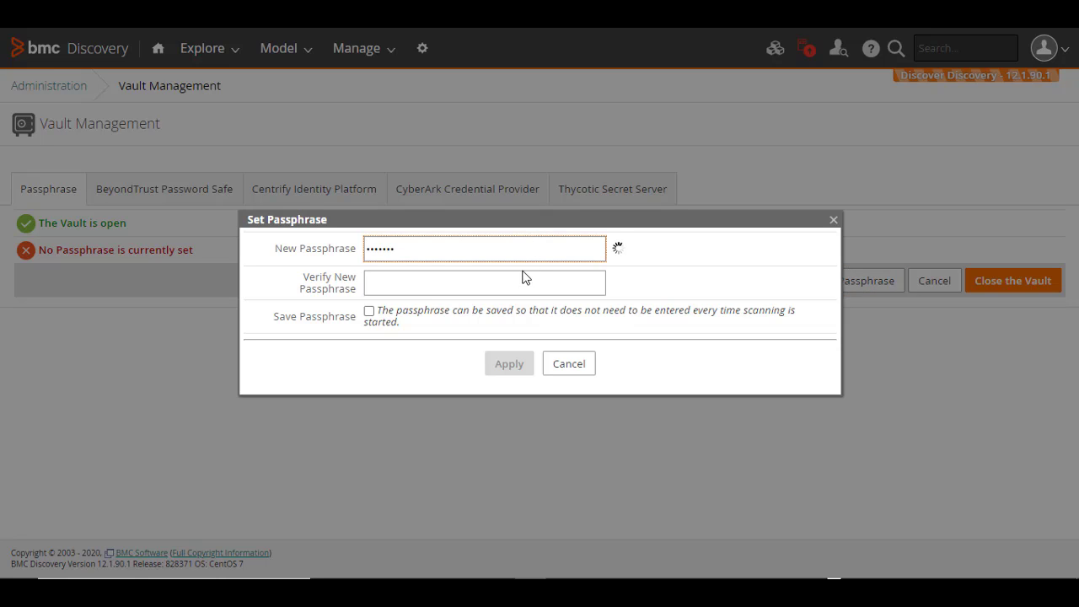
{"action": "left_click", "coordinate": [522, 282]}
{"action": "type", "text": "•••••••"}
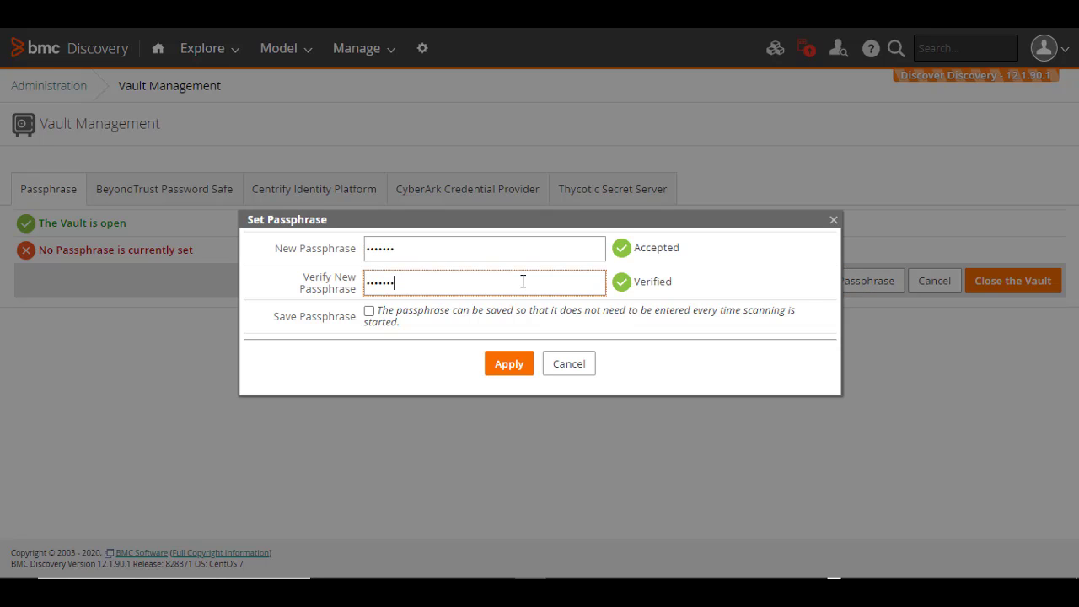
{"action": "left_click", "coordinate": [368, 311]}
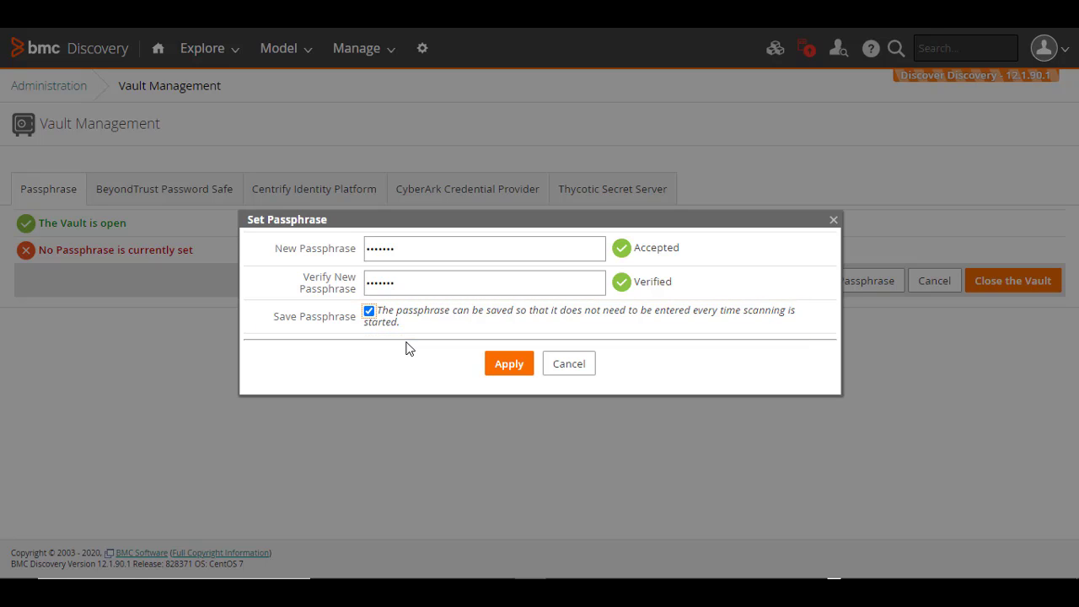
{"action": "left_click", "coordinate": [502, 363]}
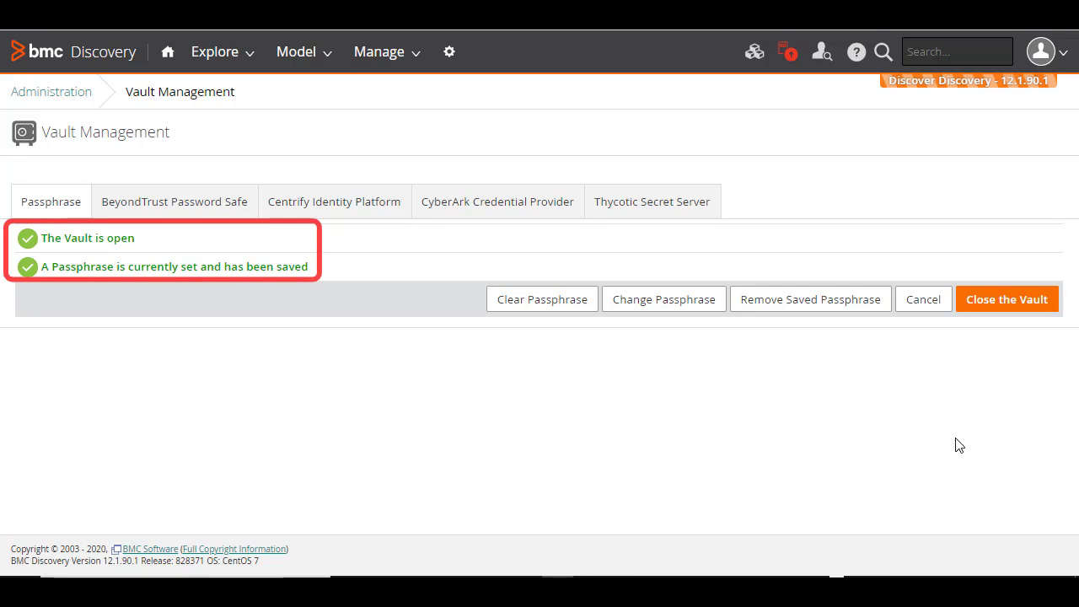
Close the vault and reopen it, confirming OK at each prompt
{"action": "left_click", "coordinate": [1004, 302]}
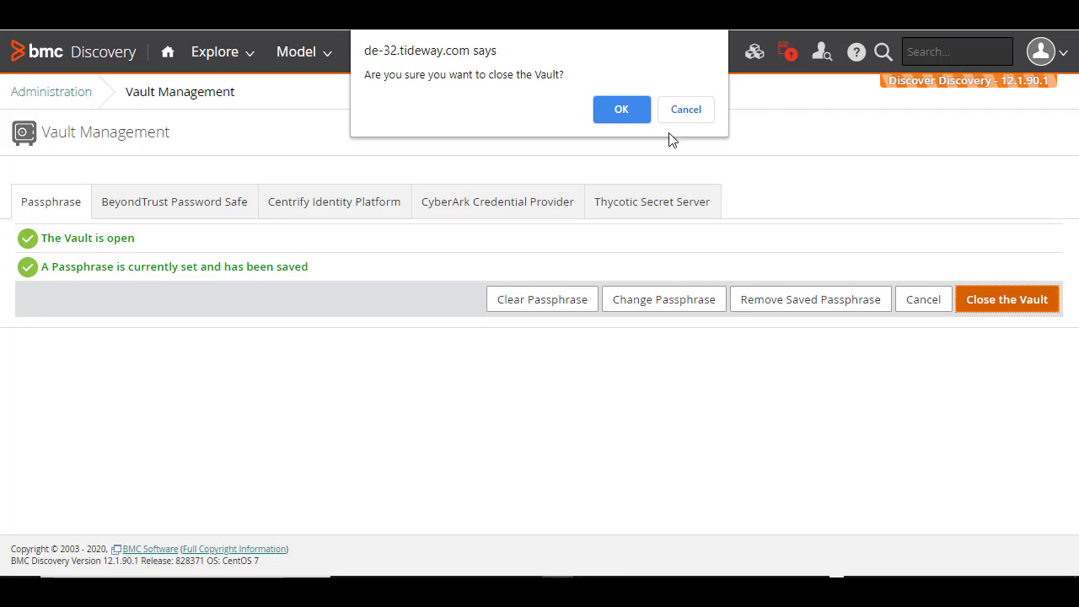
{"action": "left_click", "coordinate": [624, 110]}
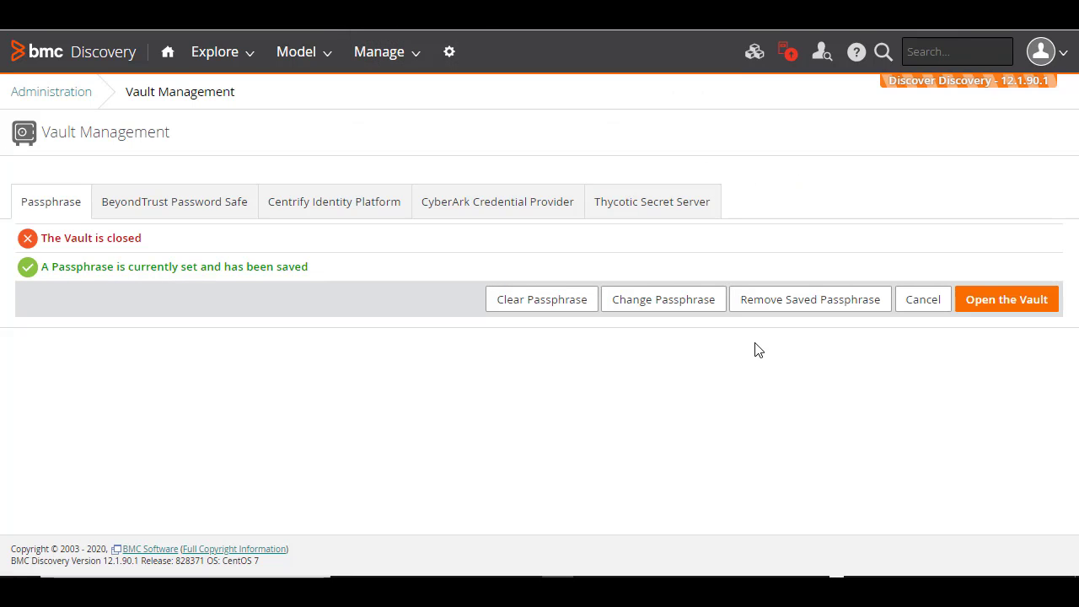
{"action": "left_click", "coordinate": [1002, 302]}
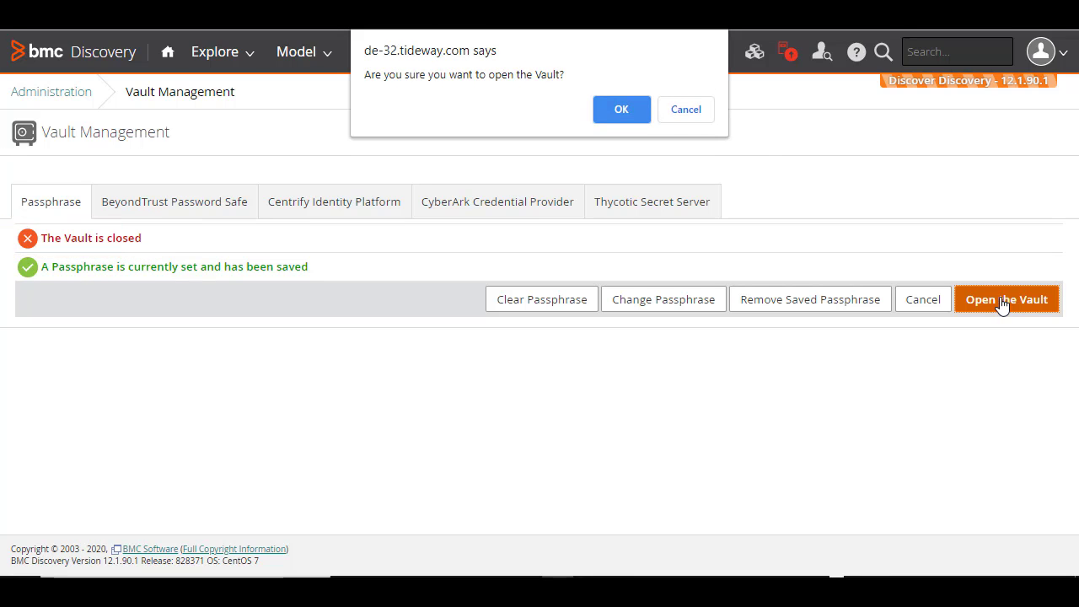
{"action": "left_click", "coordinate": [628, 108]}
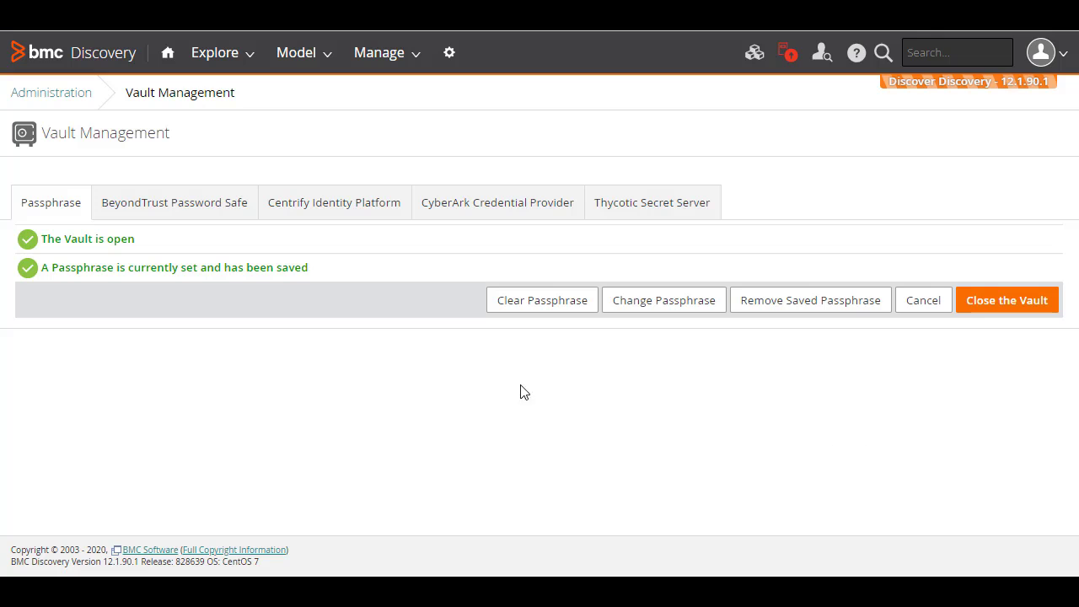
Export the seven credentials from Manage > Credentials to credential_export.json under a verified guard passphrase
{"action": "left_click", "coordinate": [392, 56]}
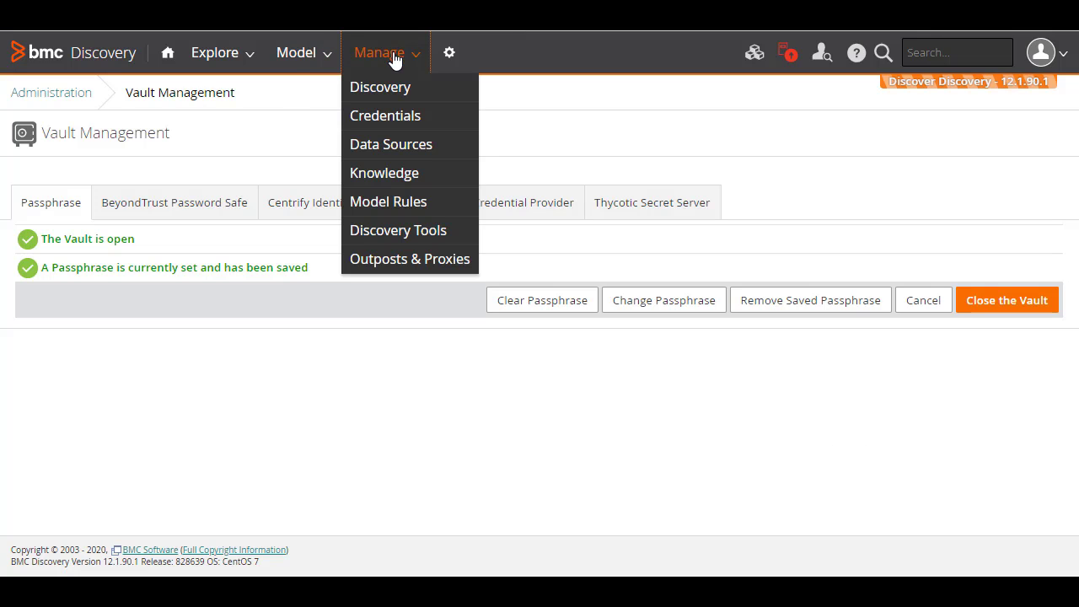
{"action": "left_click", "coordinate": [419, 120]}
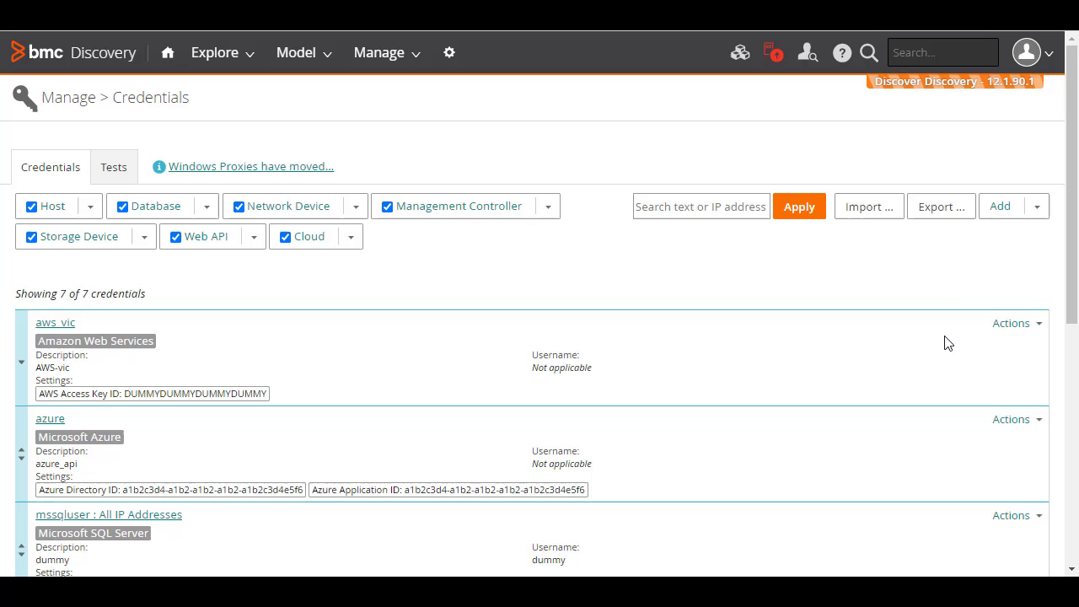
{"action": "left_click", "coordinate": [942, 213]}
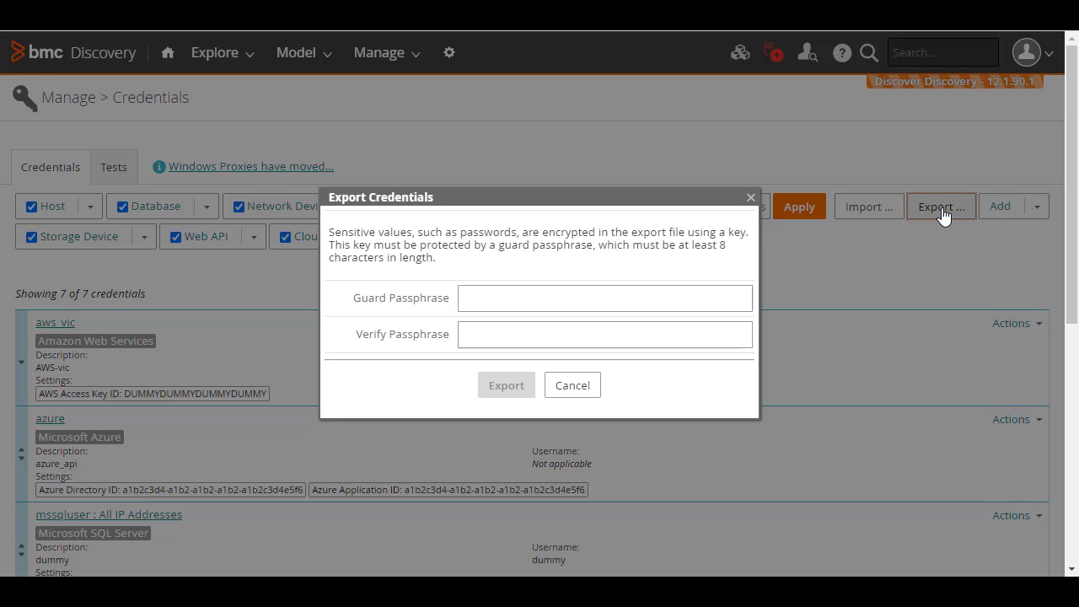
{"action": "left_click", "coordinate": [554, 289]}
{"action": "type", "text": "*********"}
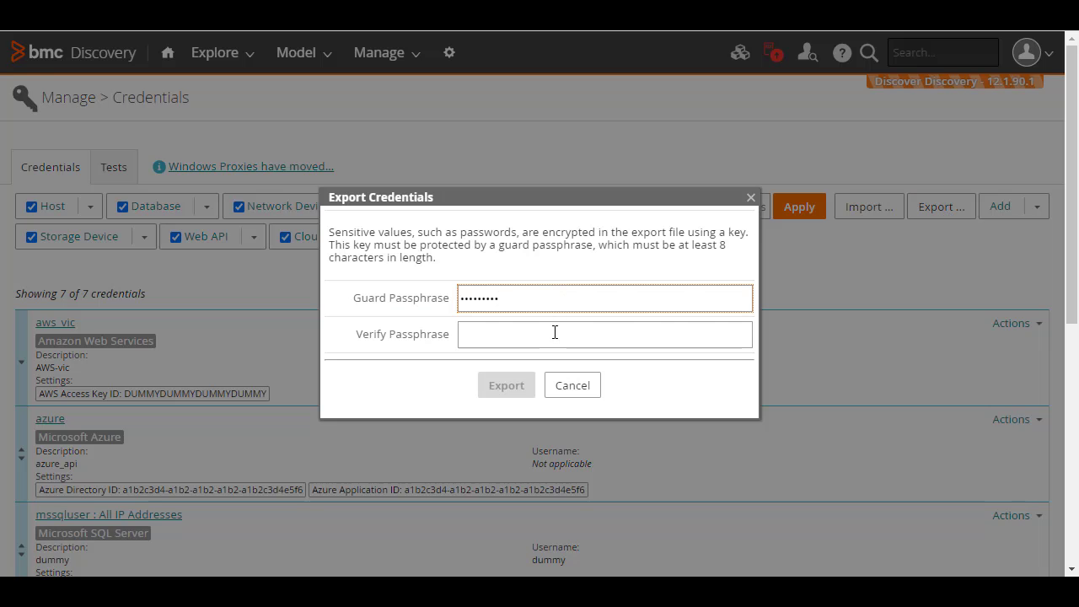
{"action": "left_click", "coordinate": [554, 329]}
{"action": "type", "text": "*********"}
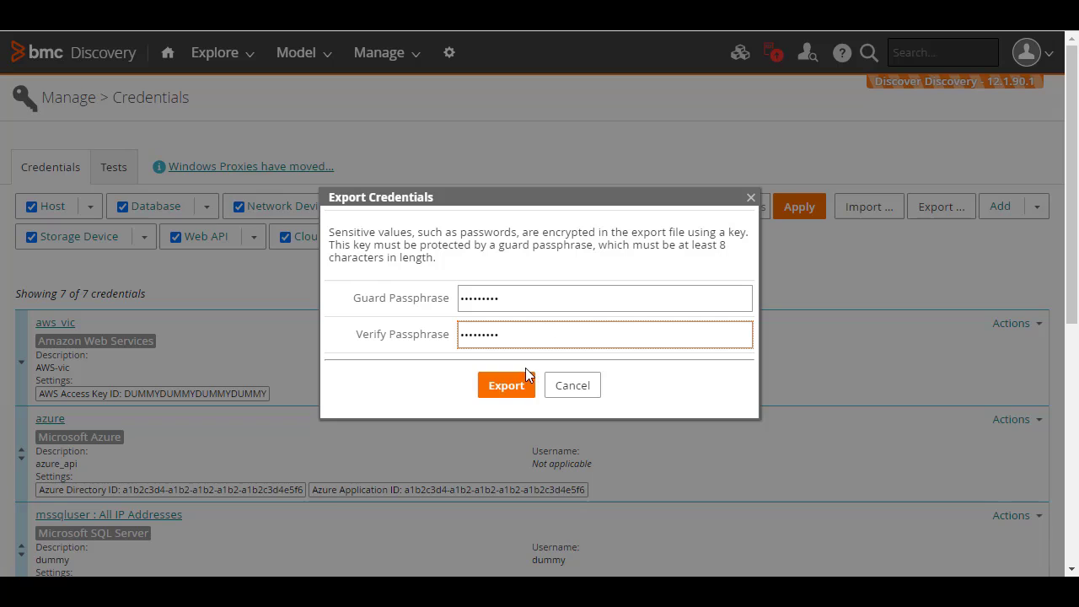
{"action": "left_click", "coordinate": [508, 391]}
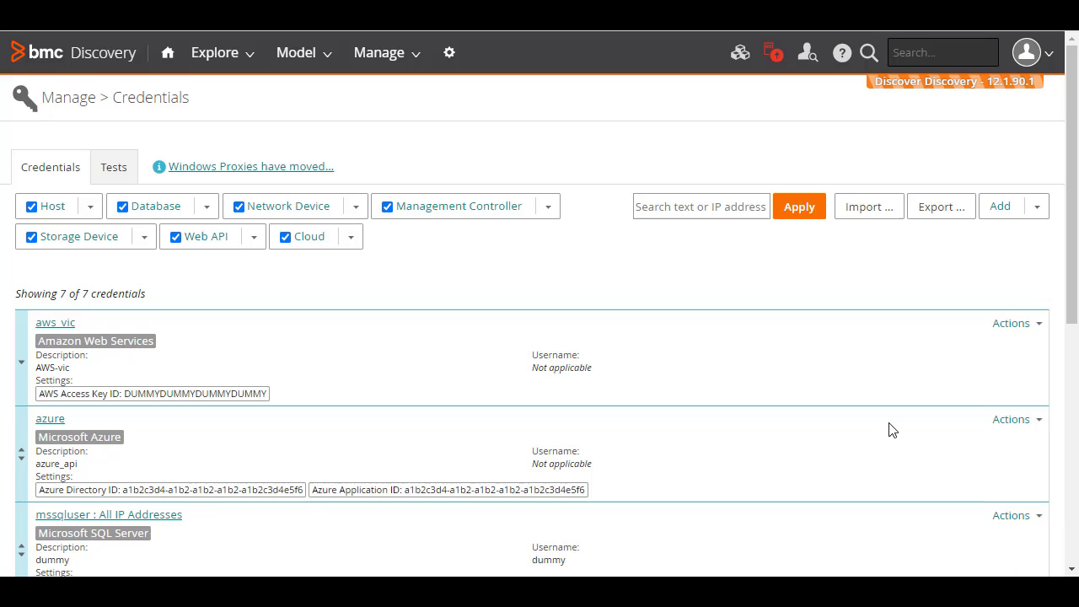
Import credential_export.json with its guard passphrase and Replace existing credentials ticked
{"action": "left_click", "coordinate": [882, 209]}
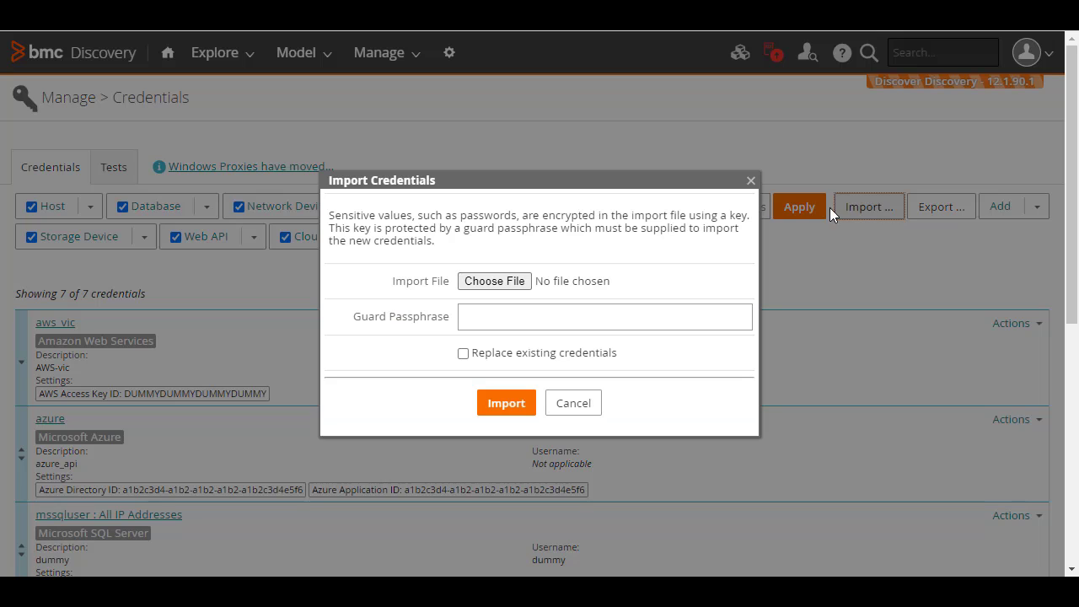
{"action": "left_click", "coordinate": [520, 283]}
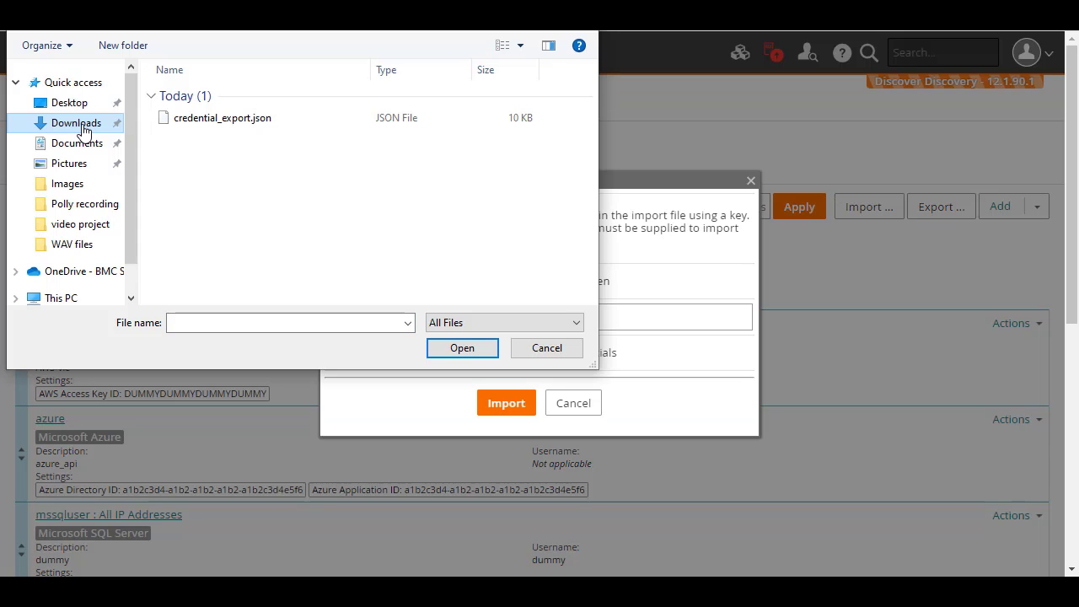
{"action": "left_click", "coordinate": [256, 122]}
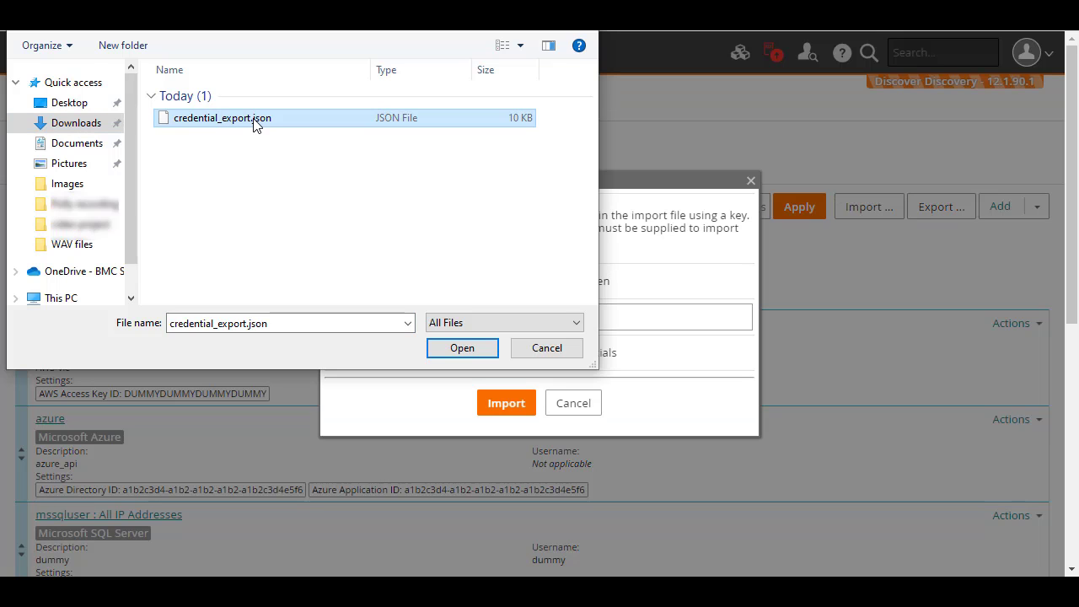
{"action": "left_click", "coordinate": [450, 350]}
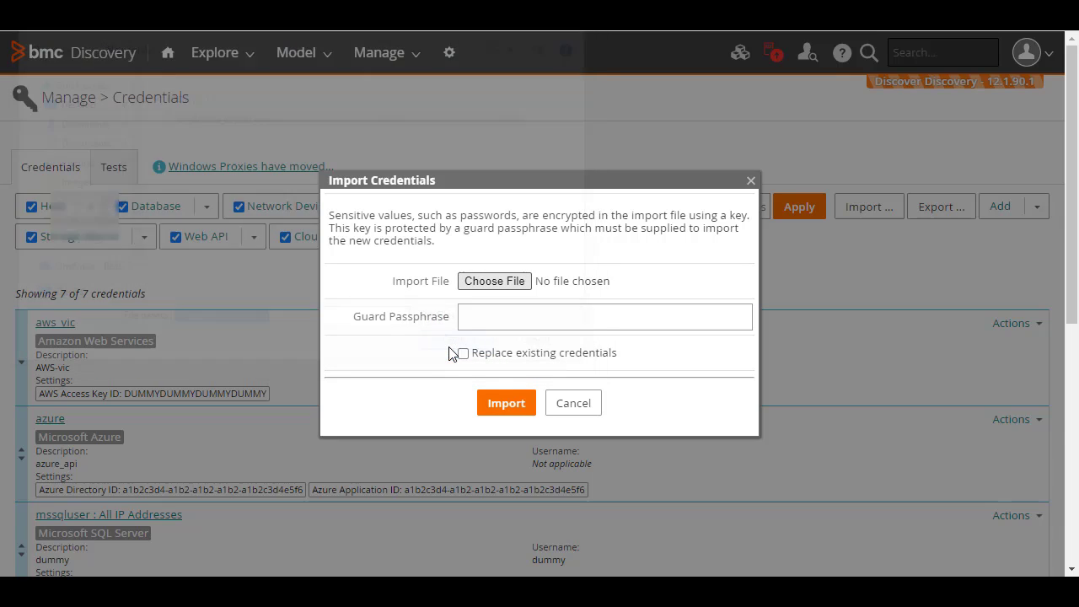
{"action": "left_click", "coordinate": [492, 321]}
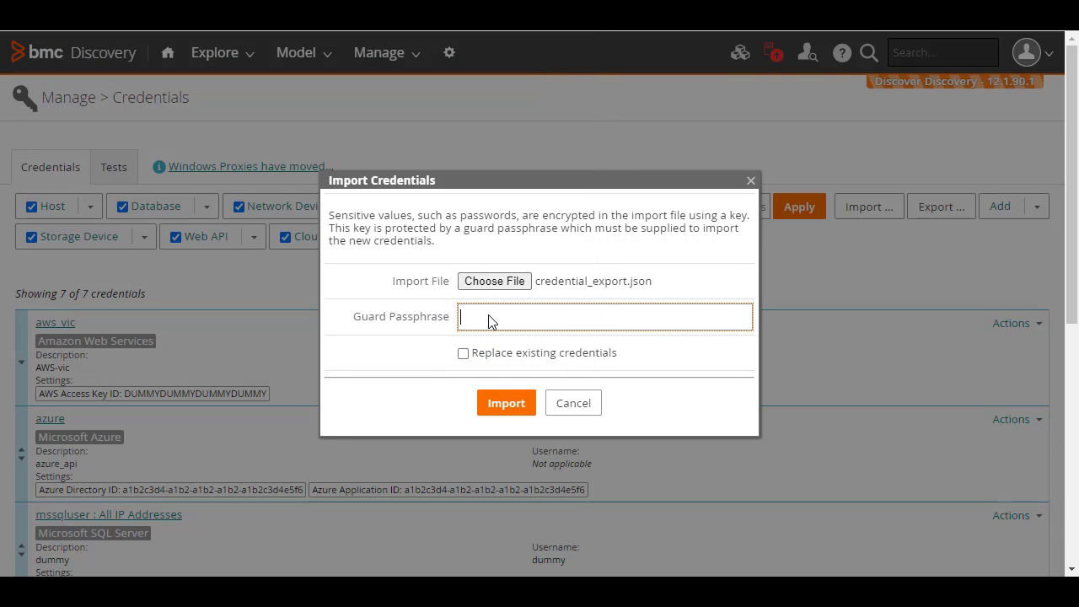
{"action": "type", "text": "•••••••••"}
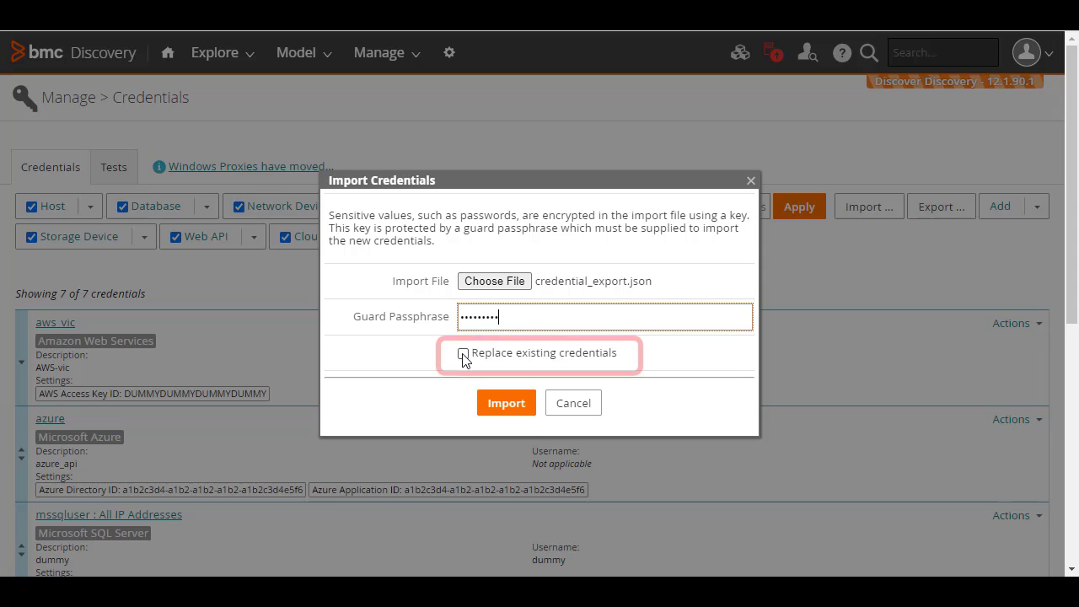
{"action": "left_click", "coordinate": [462, 354]}
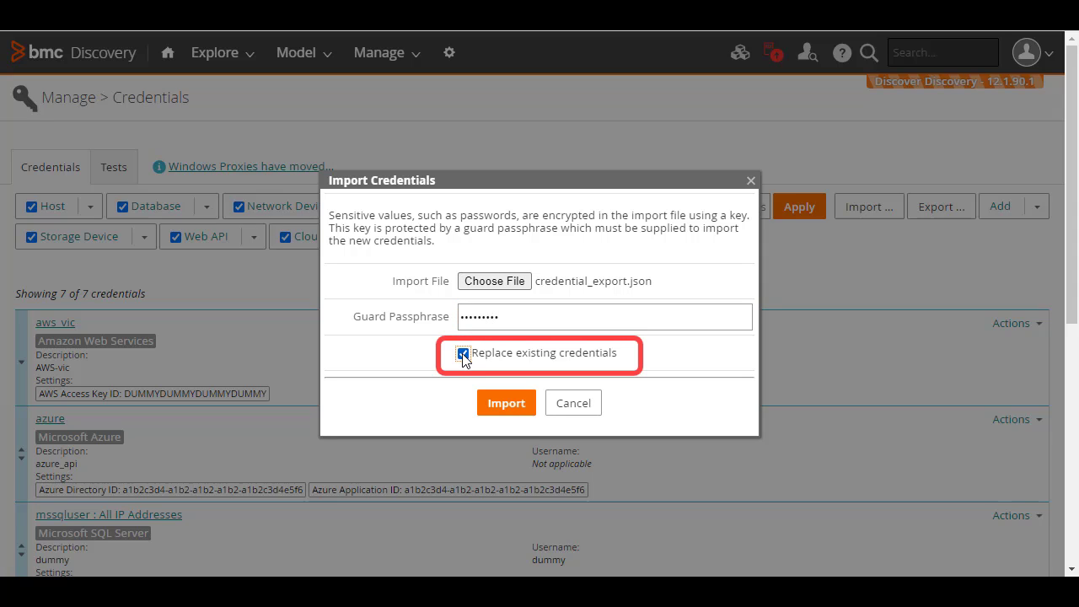
{"action": "left_click", "coordinate": [505, 405]}
{"action": "left_click", "coordinate": [506, 404]}
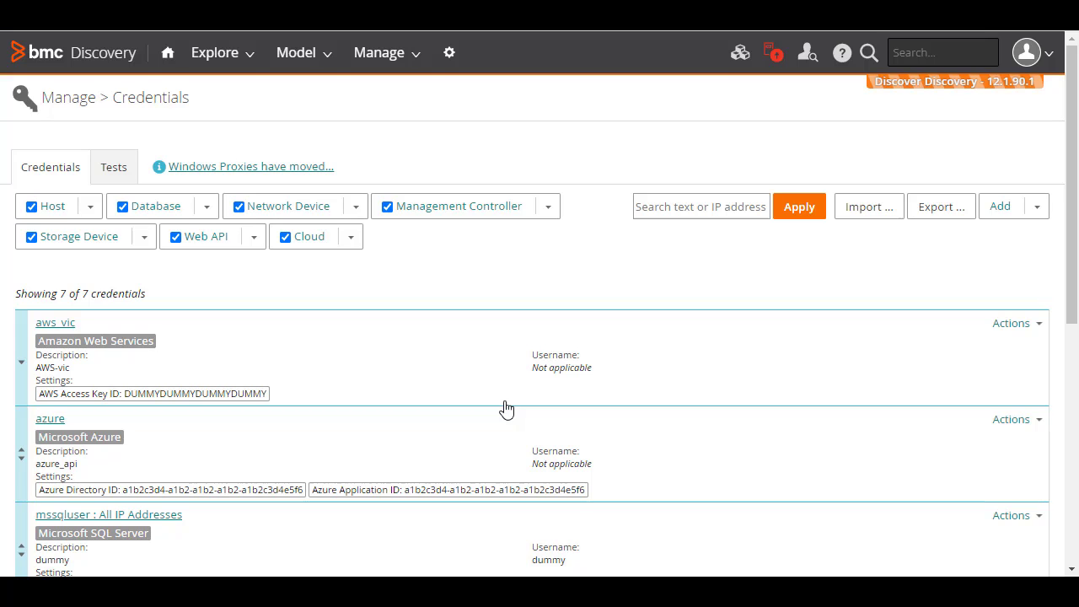
Reopen Vault Management and view the BeyondTrust, Centrify, CyberArk and Thycotic broker tabs
{"action": "left_click", "coordinate": [447, 53]}
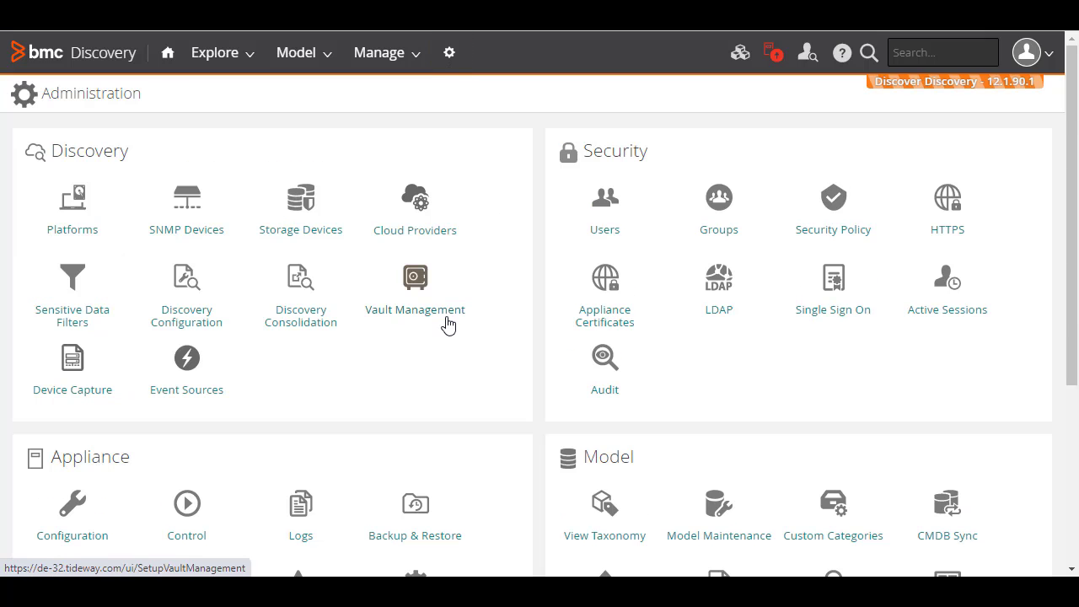
{"action": "left_click", "coordinate": [416, 281]}
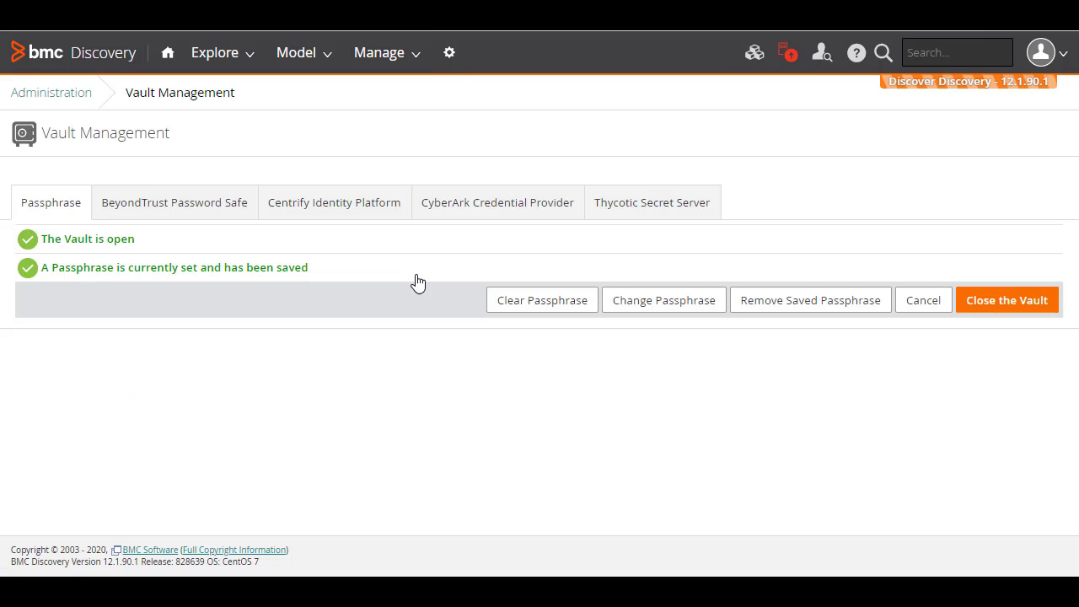
{"action": "left_click", "coordinate": [208, 208]}
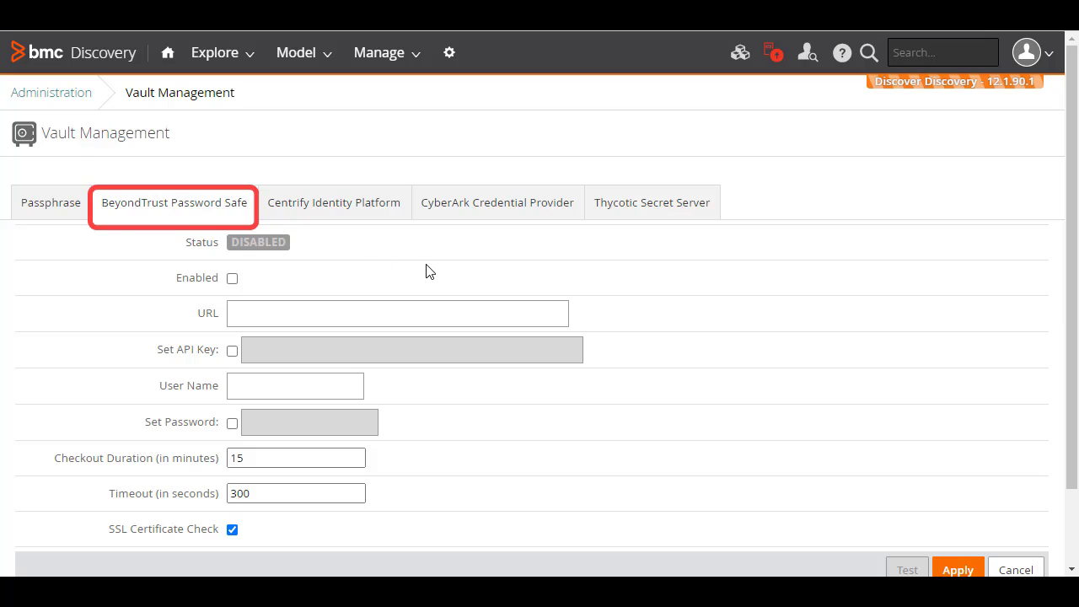
{"action": "left_click", "coordinate": [313, 212]}
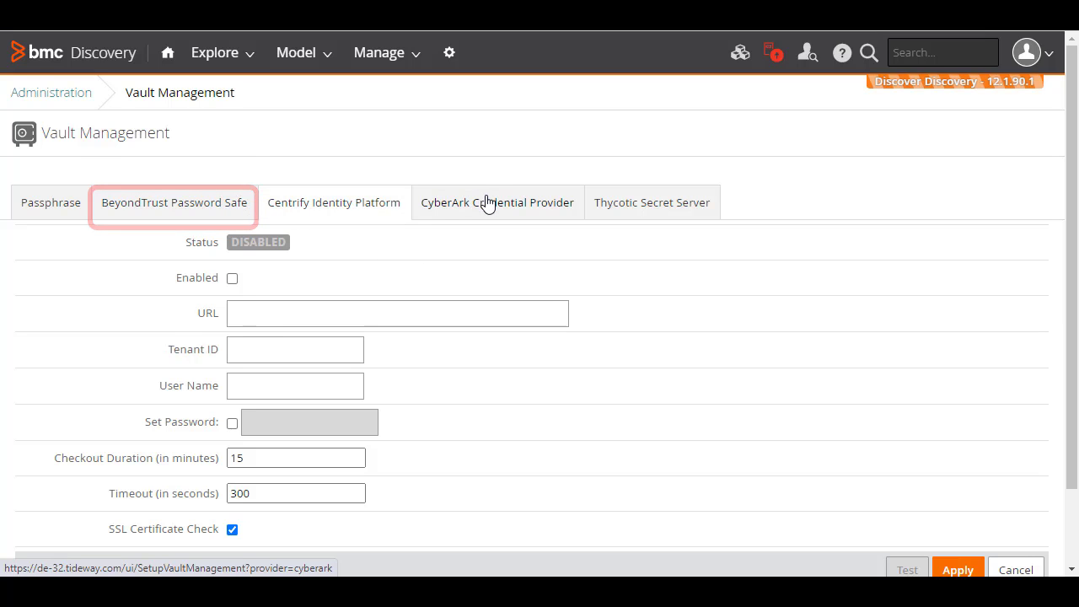
{"action": "left_click", "coordinate": [487, 202]}
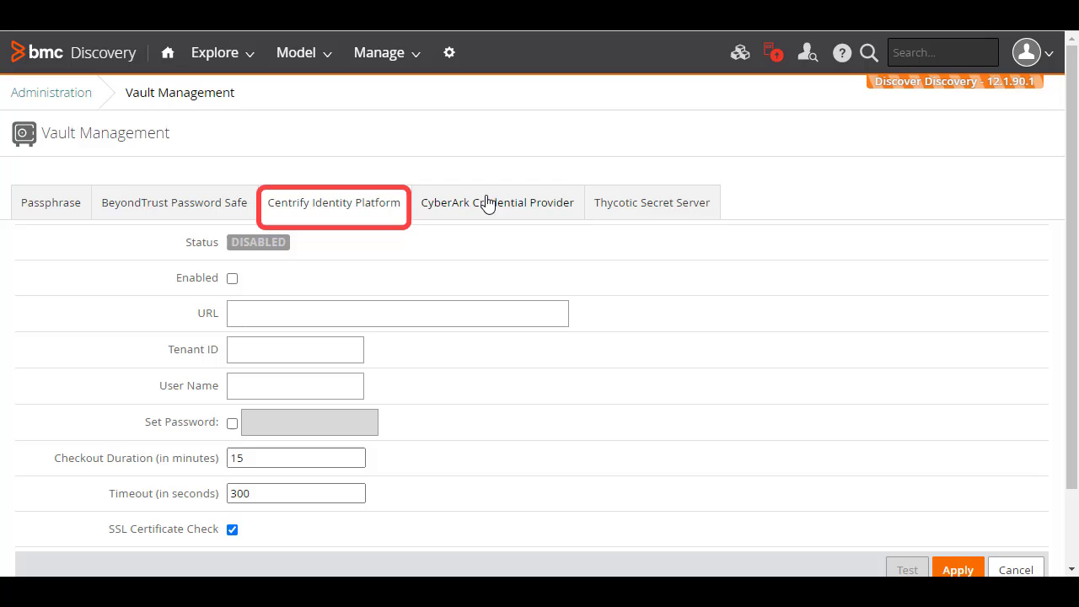
{"action": "left_click", "coordinate": [632, 205]}
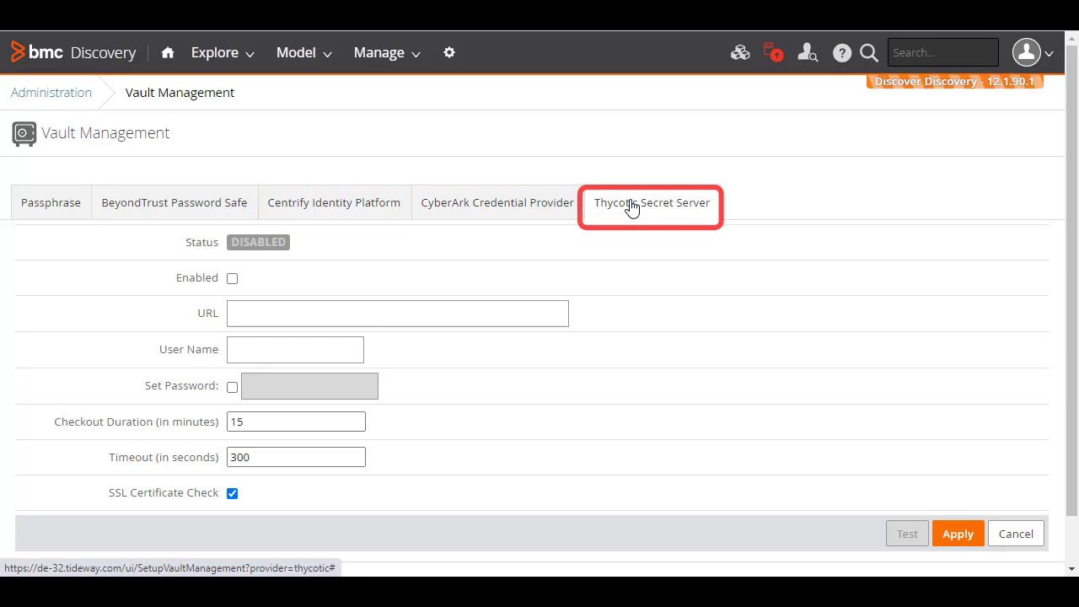